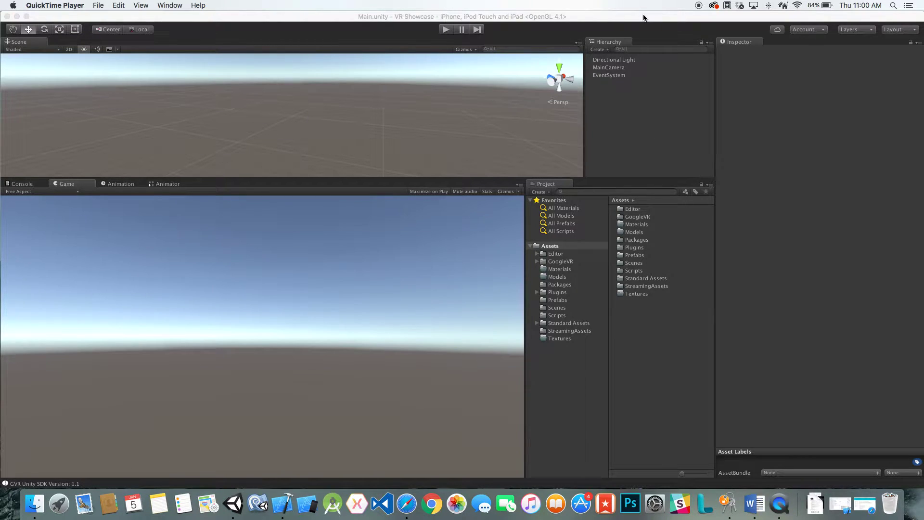
# - Show the Packages folder with GoogleVRForUnity, then bring up Safari's list of open windows
pyautogui.click(571, 286)
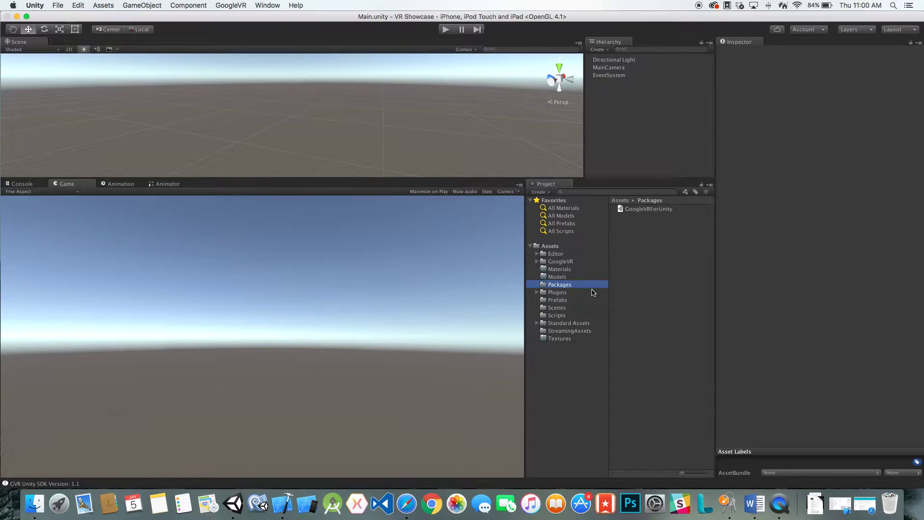
pyautogui.click(407, 503)
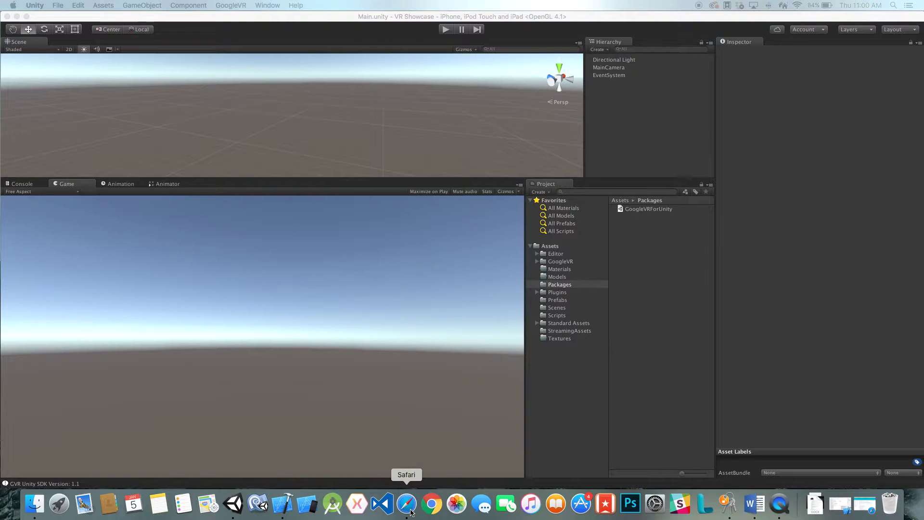
pyautogui.rightClick(411, 512)
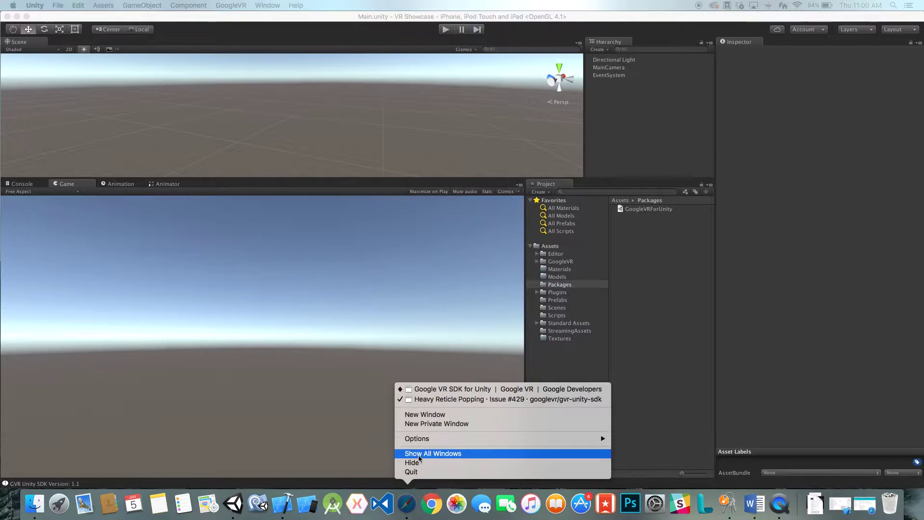
# - Open the Google VR SDK for Unity page, expand its Downloads section, then minimise Safari
pyautogui.click(438, 388)
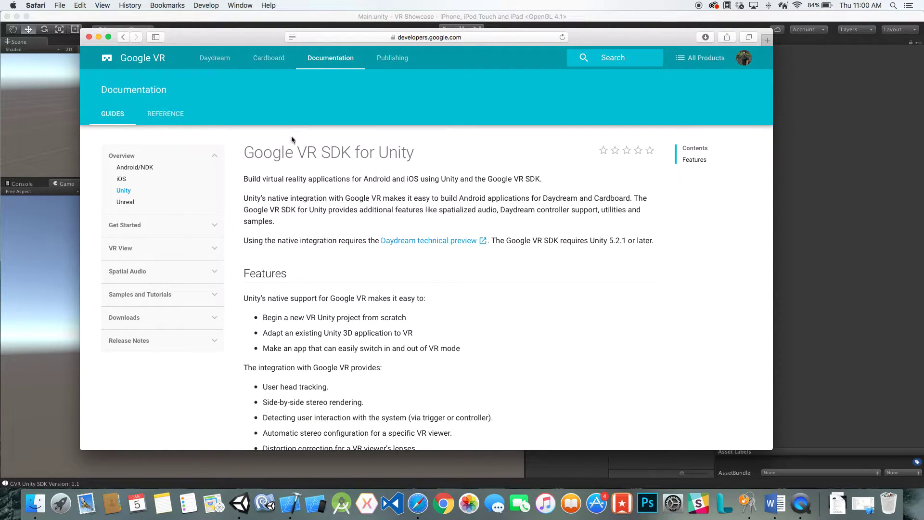
pyautogui.scroll(-3, 302, 186)
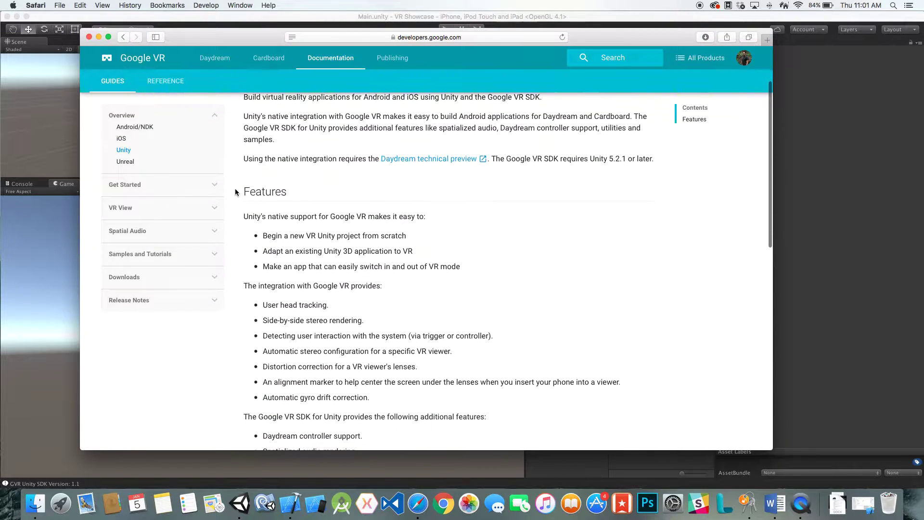
pyautogui.click(127, 277)
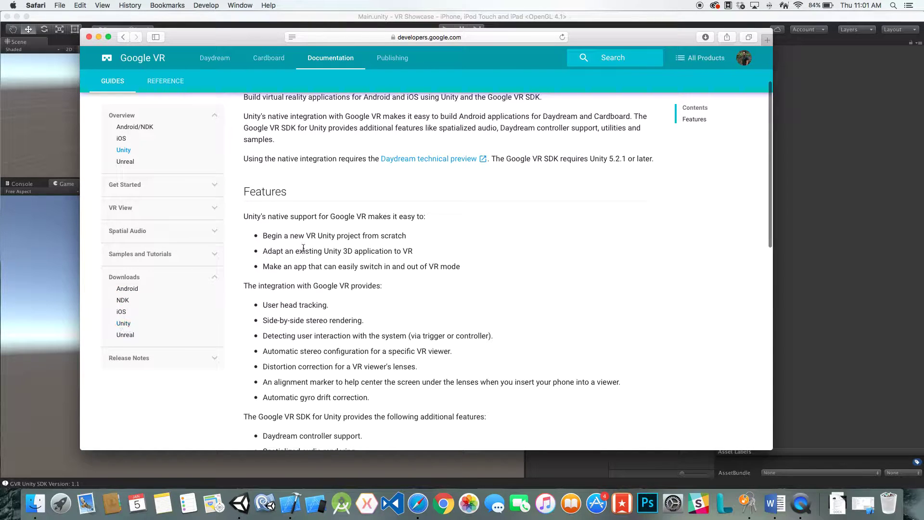
pyautogui.scroll(3, 308, 250)
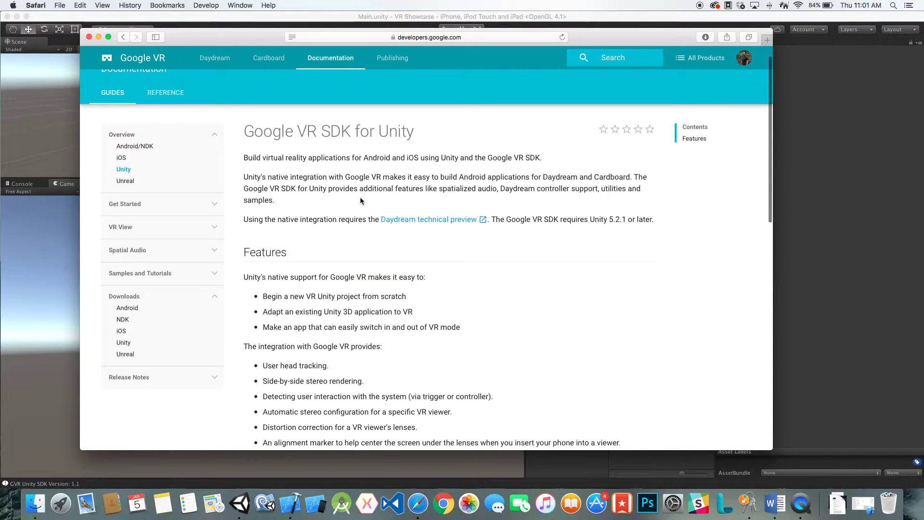
pyautogui.scroll(-10, 345, 200)
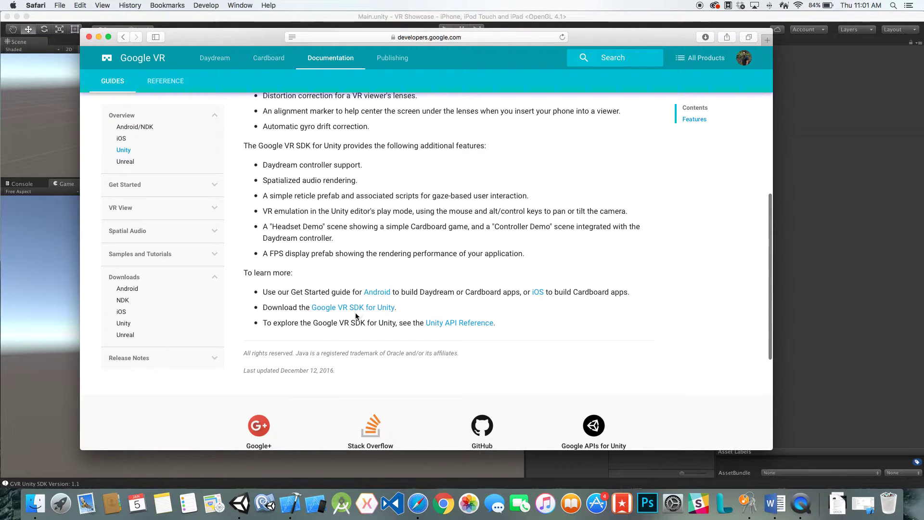
pyautogui.click(99, 37)
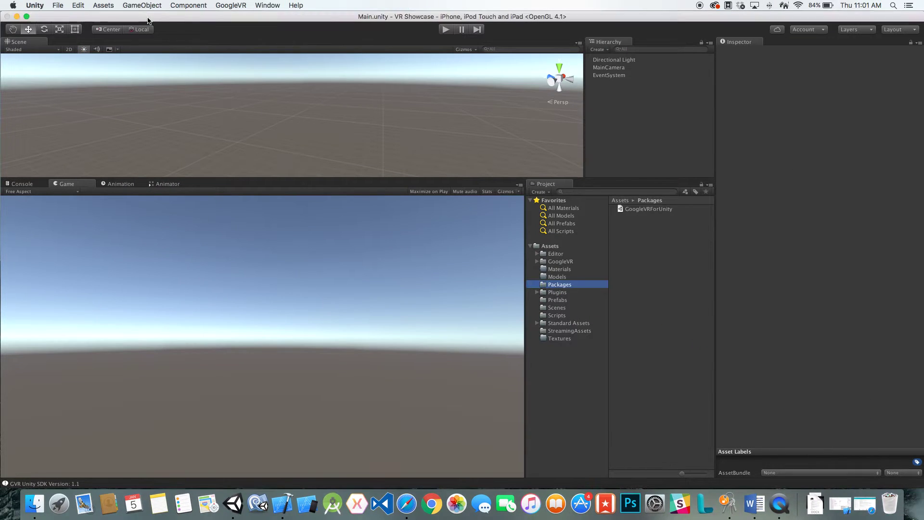
# - Try importing the GoogleVRForUnity package and dismiss the 'Nothing to import!' message
pyautogui.doubleClick(636, 212)
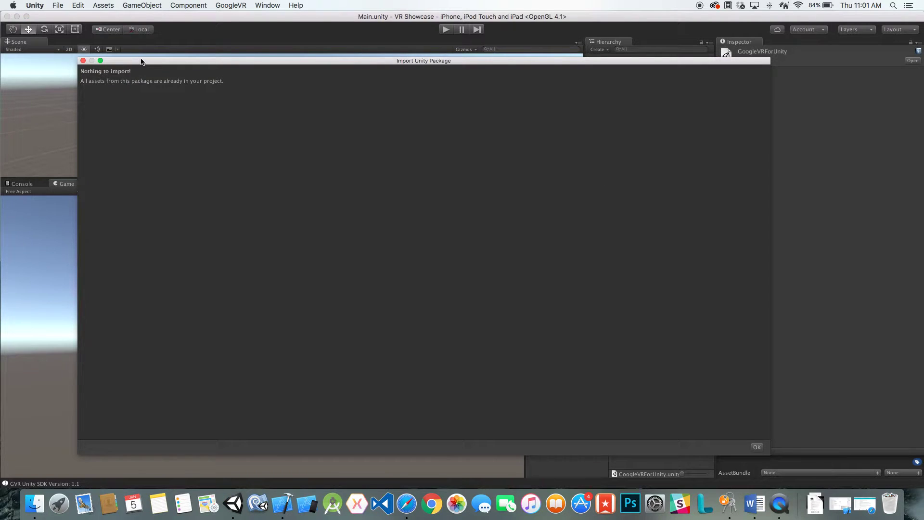
pyautogui.moveTo(141, 62); pyautogui.dragTo(130, 62)
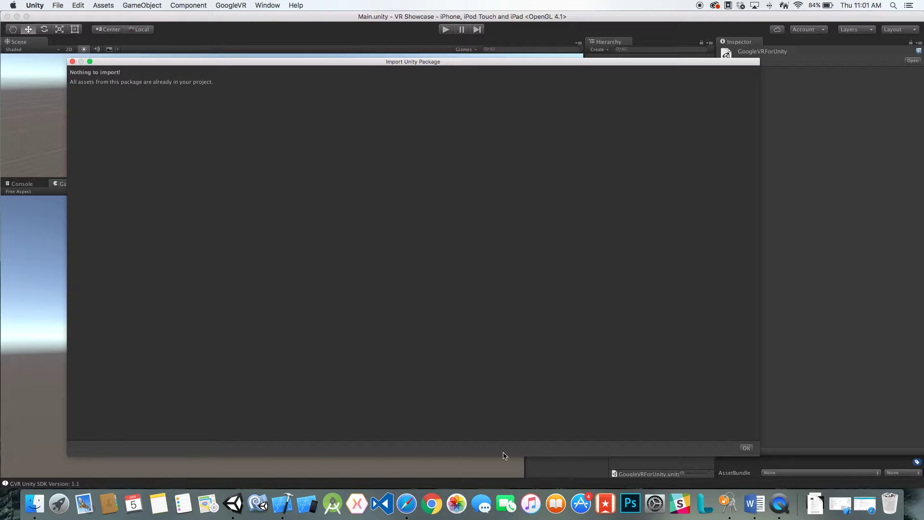
pyautogui.click(746, 449)
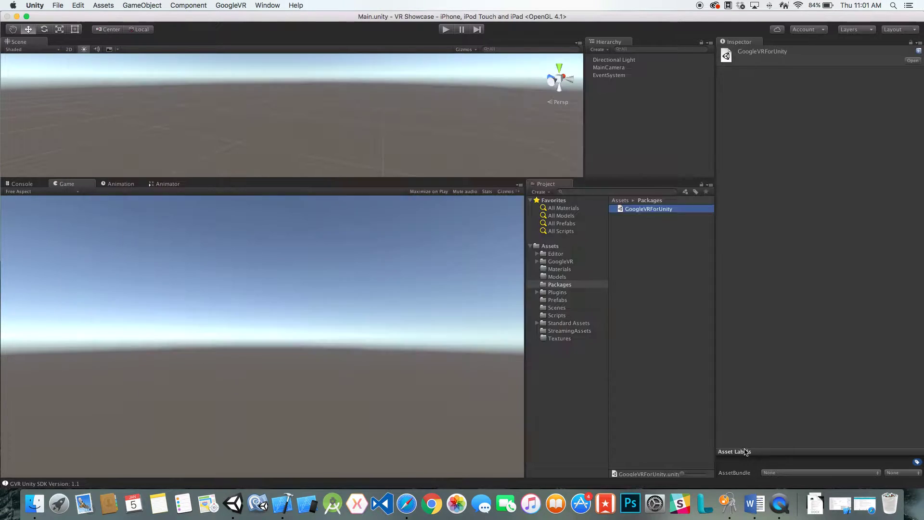
# - Open the GoogleVR Prefabs folder and inspect the EventSystem
pyautogui.click(536, 262)
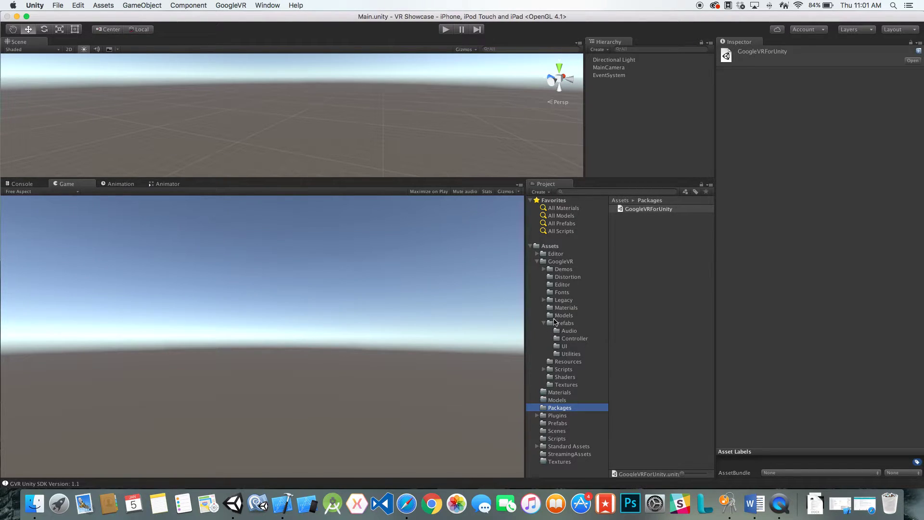
pyautogui.click(566, 323)
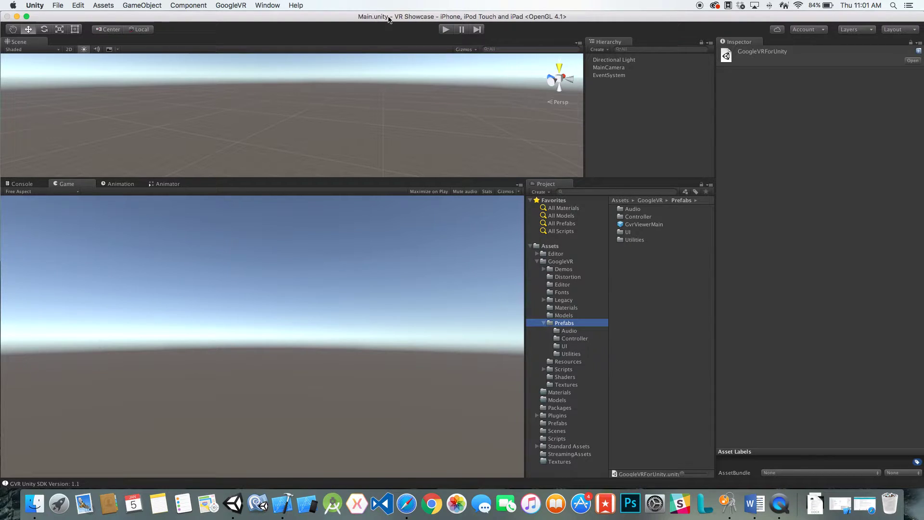
pyautogui.click(620, 77)
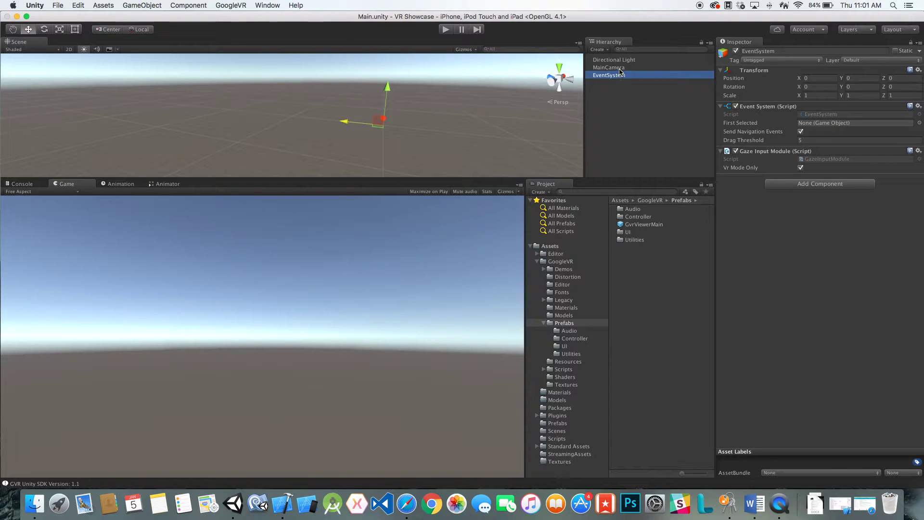
# - Drag the GvrViewerMain prefab from the Prefabs folder into the scene Hierarchy
pyautogui.click(648, 225)
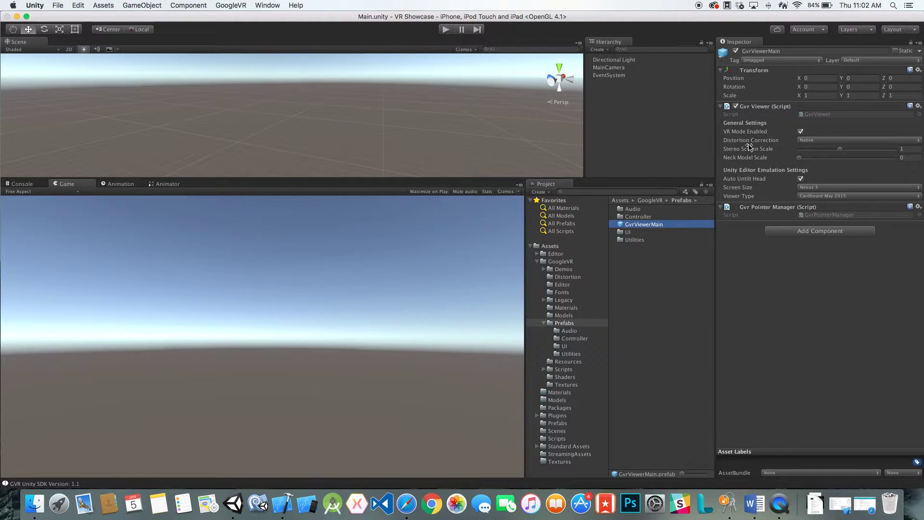
pyautogui.moveTo(750, 148)
pyautogui.moveTo(665, 225); pyautogui.dragTo(632, 115)
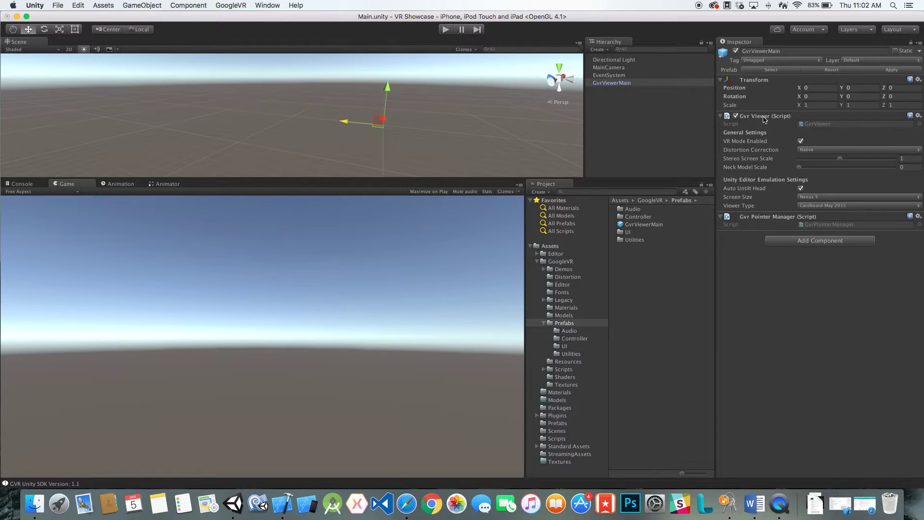
# - Enter Play mode and inspect MainCamera and its Left and Right eye cameras
pyautogui.click(447, 30)
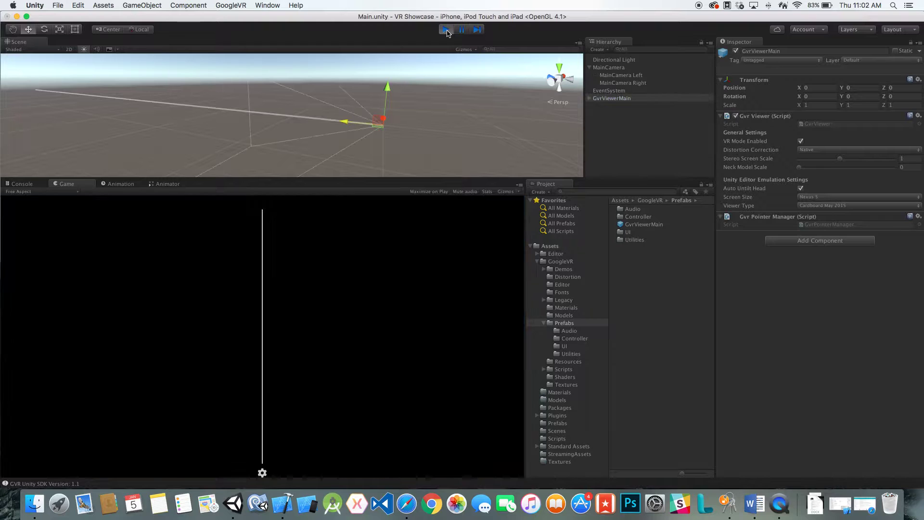
pyautogui.click(590, 99)
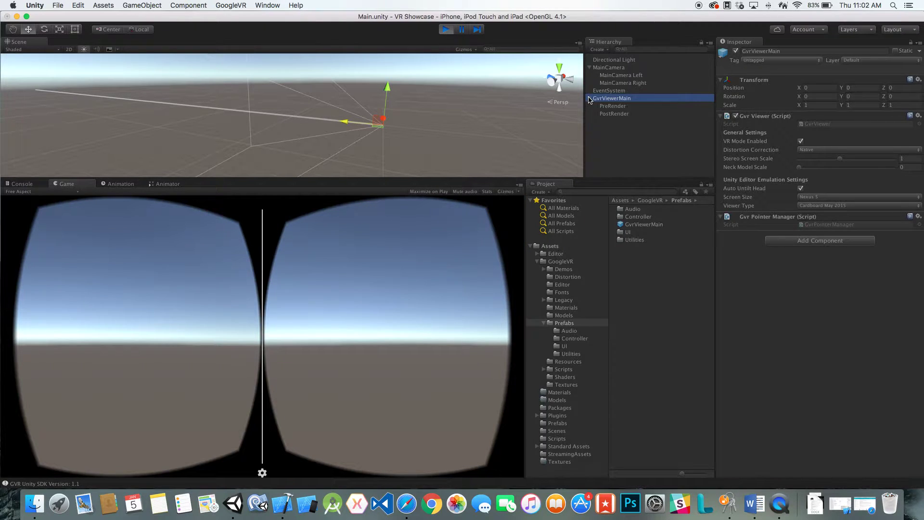
pyautogui.click(621, 76)
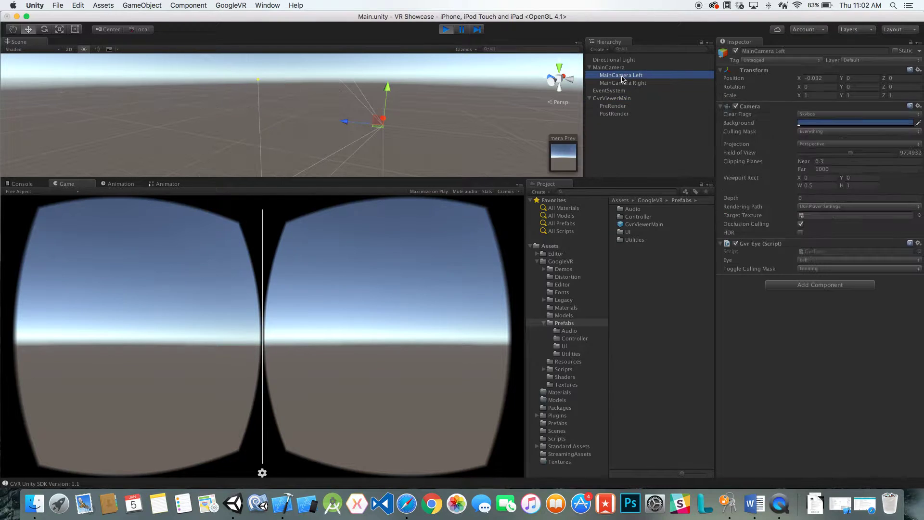
pyautogui.click(624, 83)
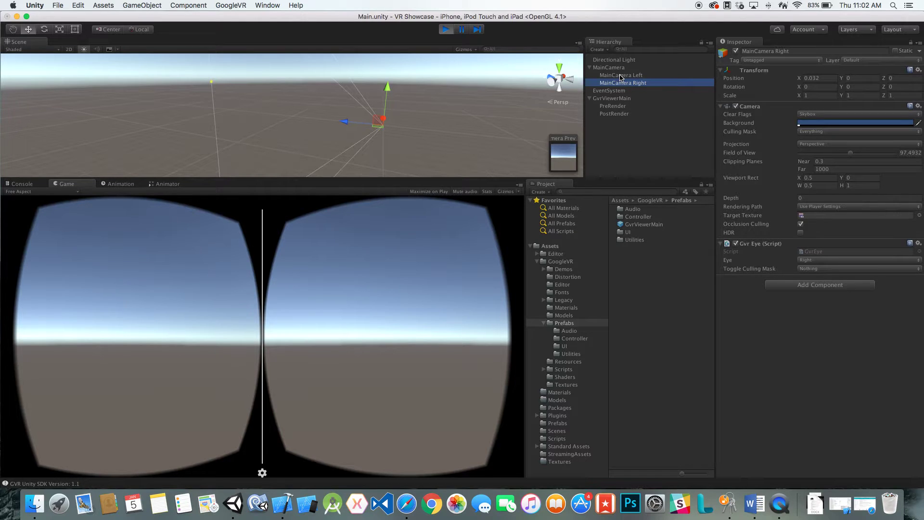
pyautogui.click(621, 76)
pyautogui.click(623, 83)
pyautogui.click(622, 76)
pyautogui.click(622, 68)
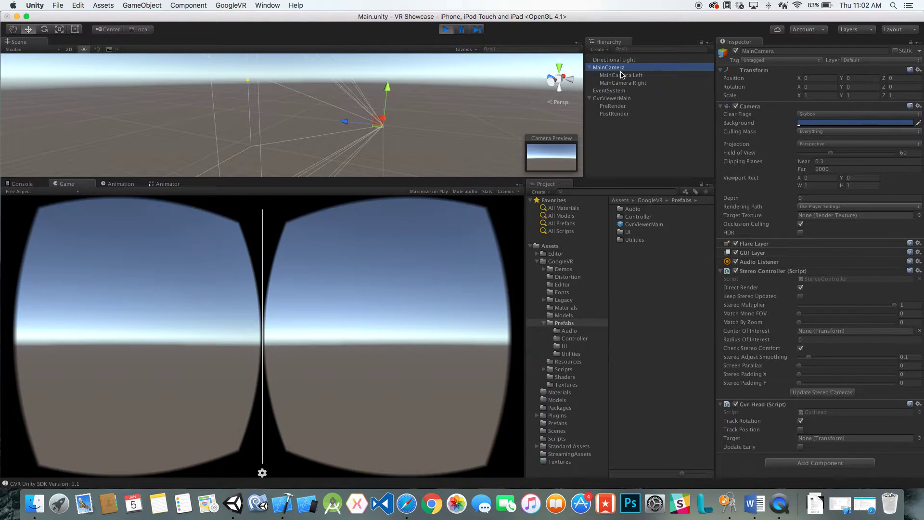
# - Inspect GvrViewerMain and its PreRender and PostRender cameras
pyautogui.click(624, 99)
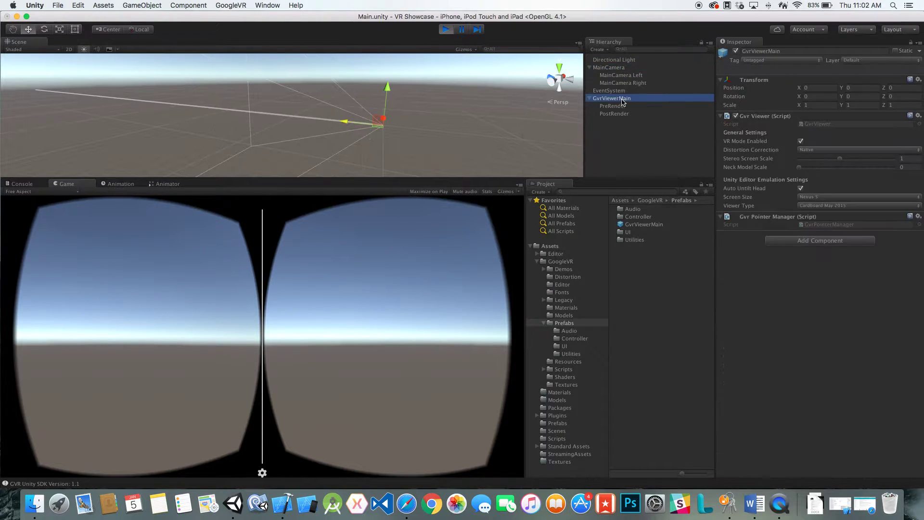
pyautogui.click(624, 106)
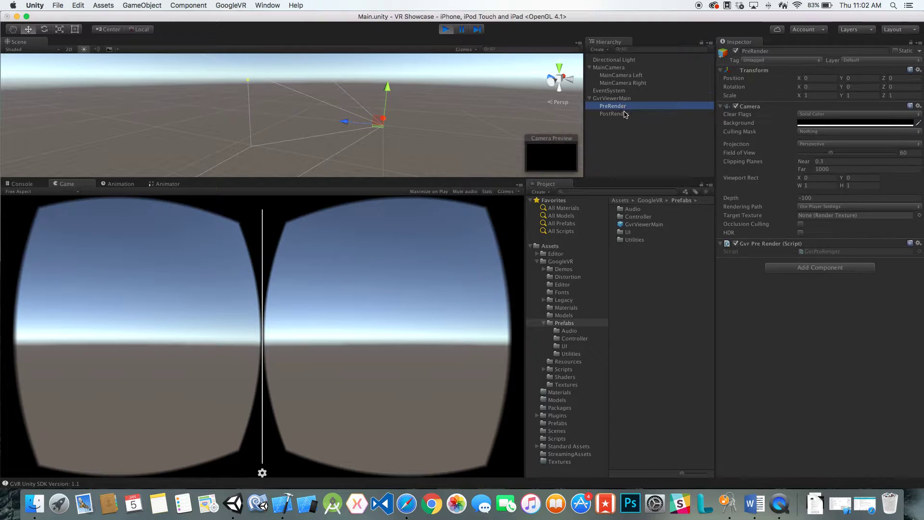
pyautogui.click(626, 114)
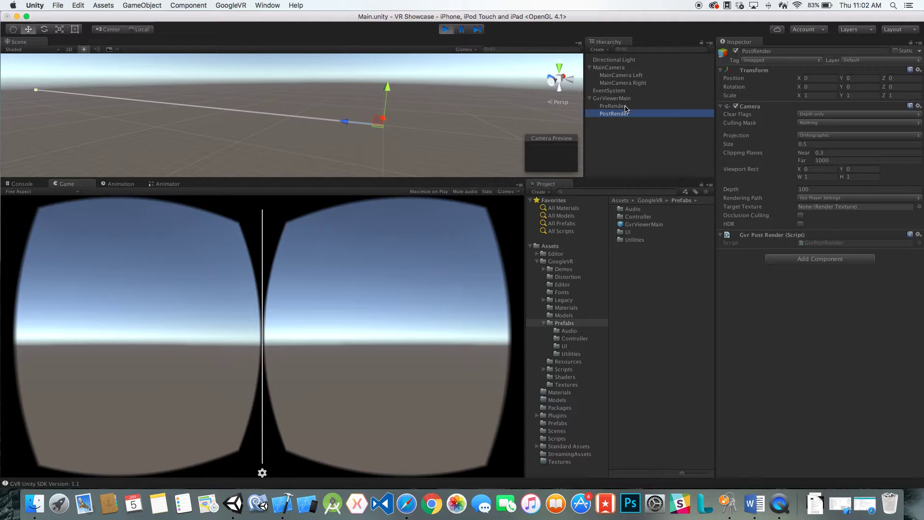
pyautogui.click(623, 107)
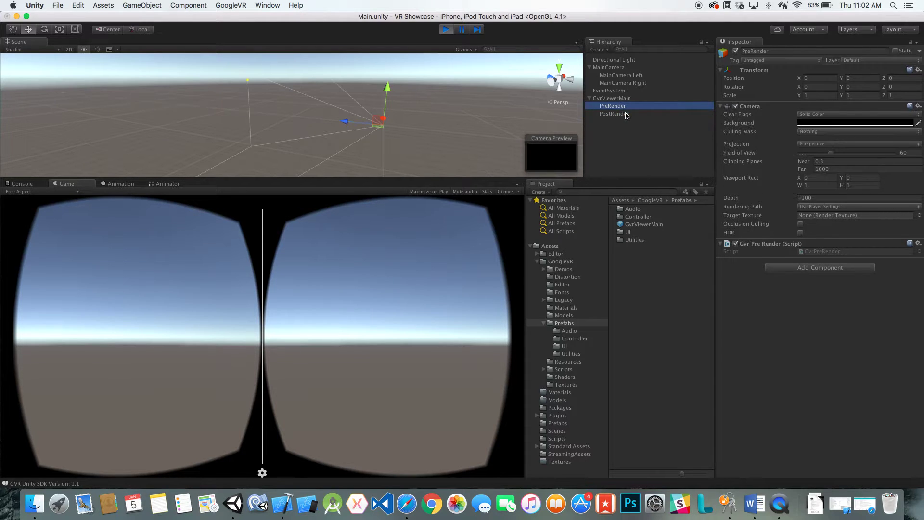
pyautogui.click(626, 114)
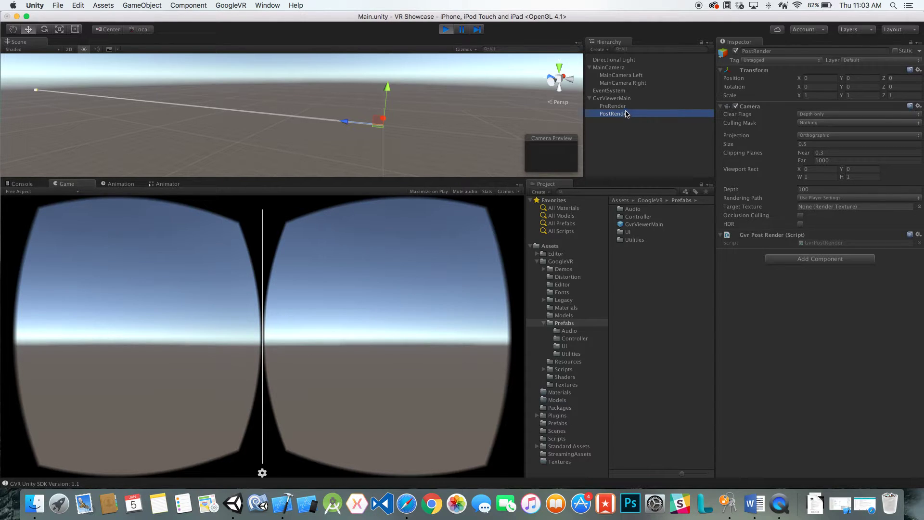
# - Toggle the PreRender and PostRender cameras off and back on, then exit Play mode
pyautogui.click(619, 106)
pyautogui.click(736, 51)
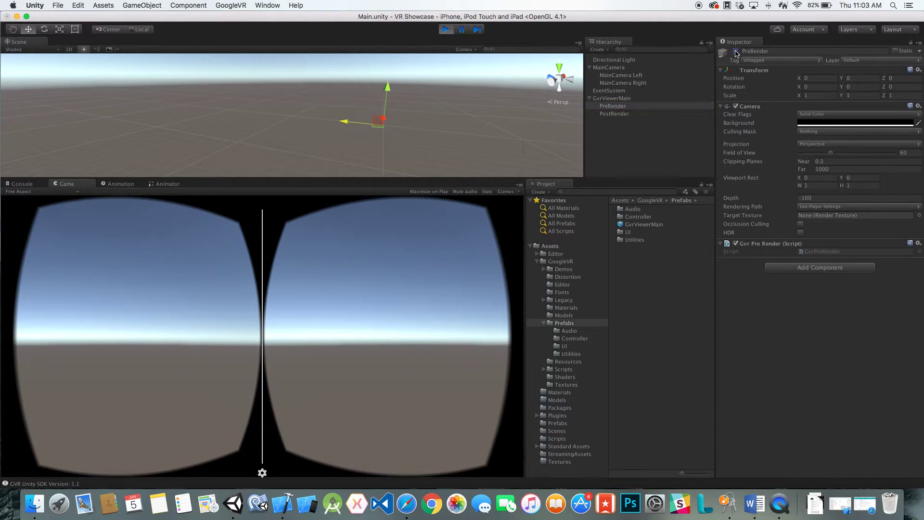
pyautogui.click(634, 113)
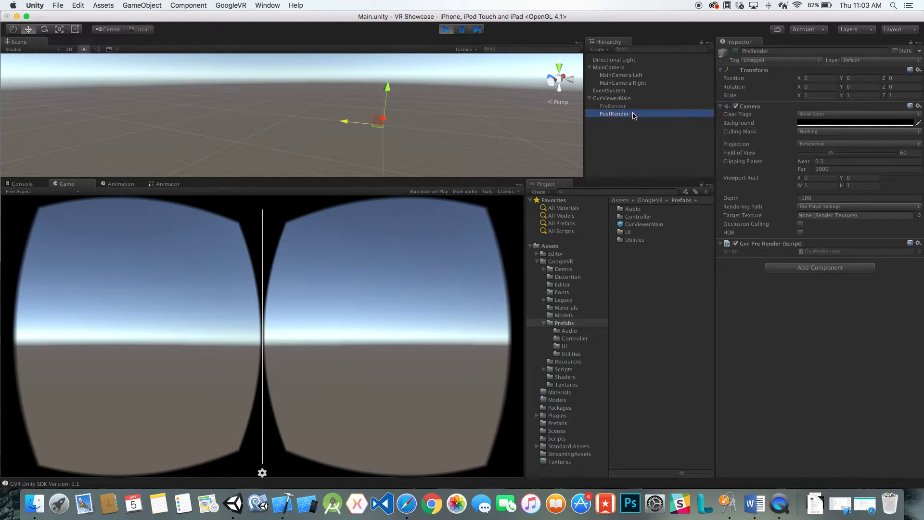
pyautogui.click(736, 51)
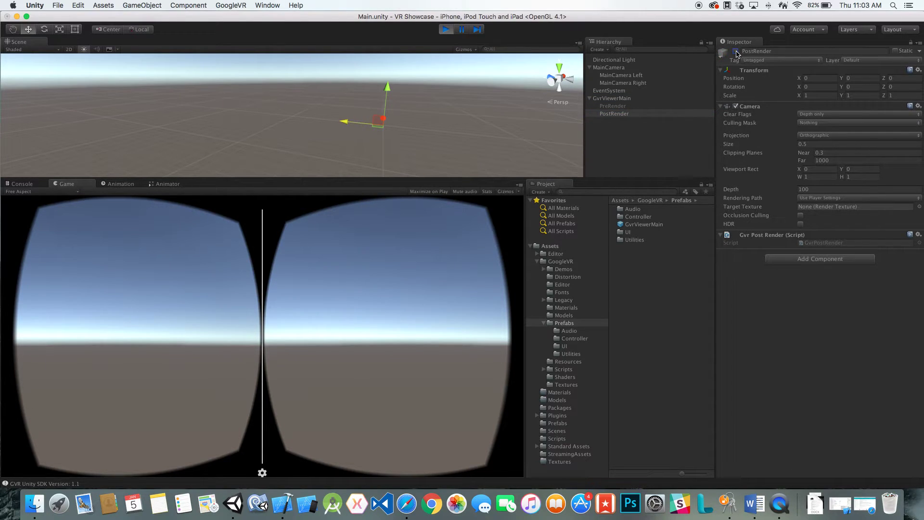
pyautogui.click(736, 51)
pyautogui.click(613, 105)
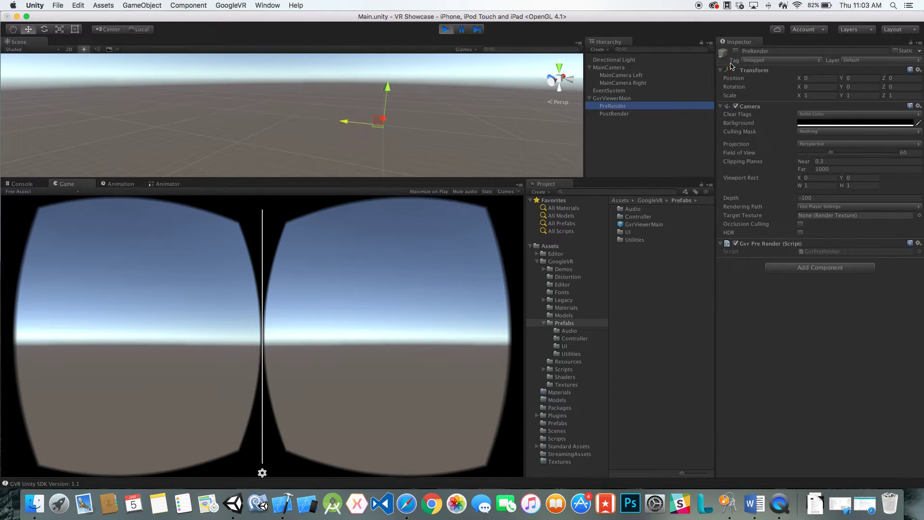
pyautogui.click(736, 51)
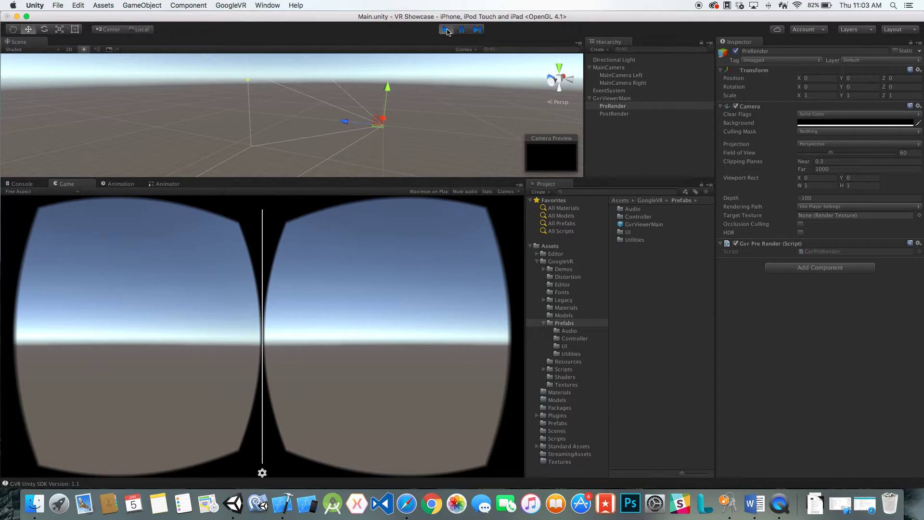
pyautogui.click(447, 29)
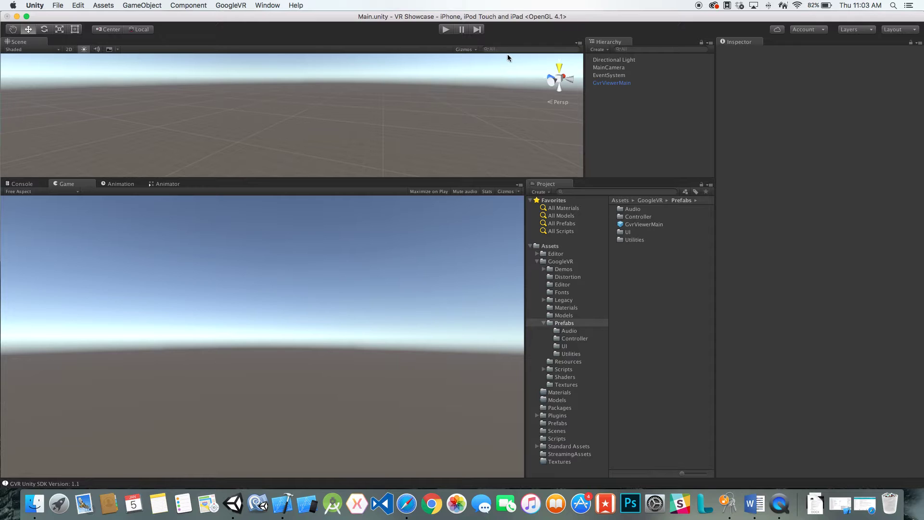
# - Run the scene in stereo VR preview and turn the simulated head with Alt
pyautogui.click(445, 29)
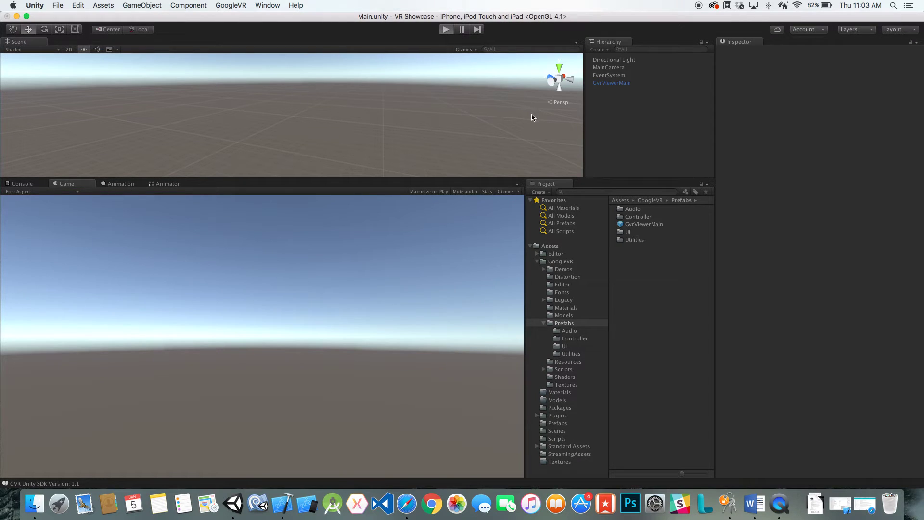
pyautogui.press('super+p')
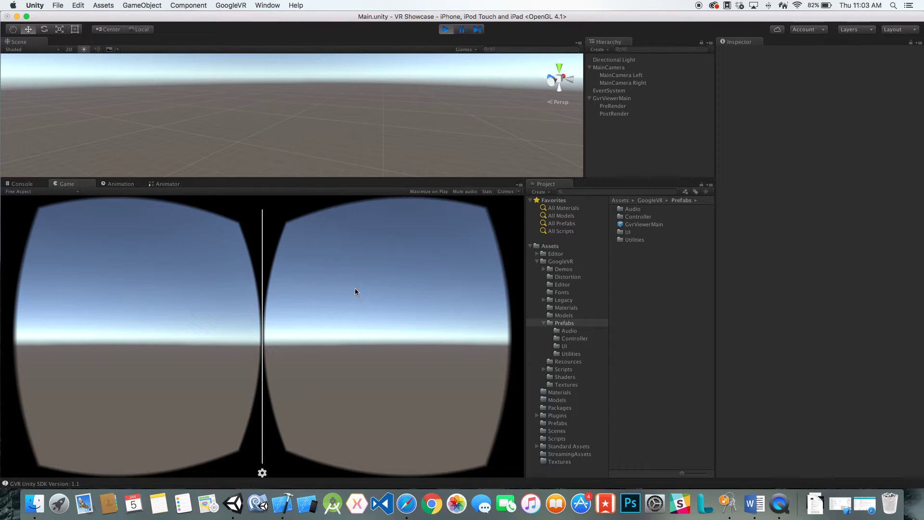
pyautogui.press('alt')
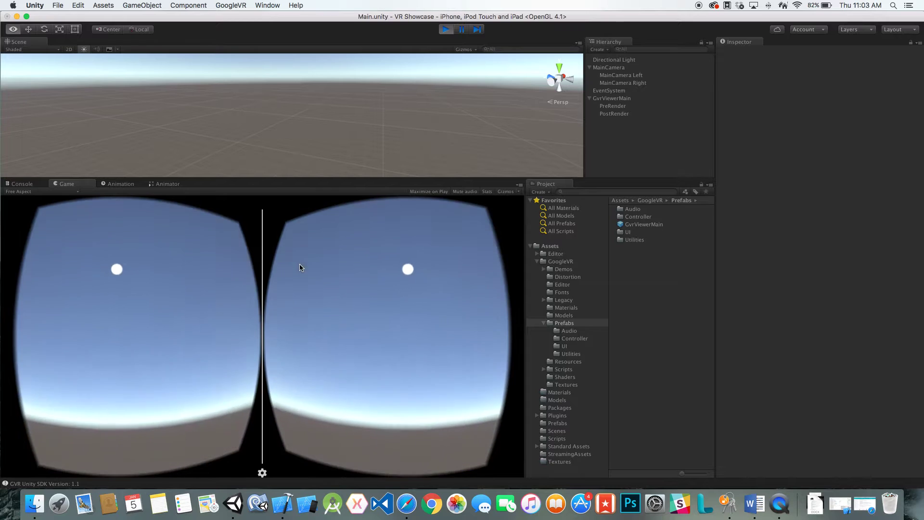
pyautogui.moveTo(300, 276)
pyautogui.moveTo(331, 279)
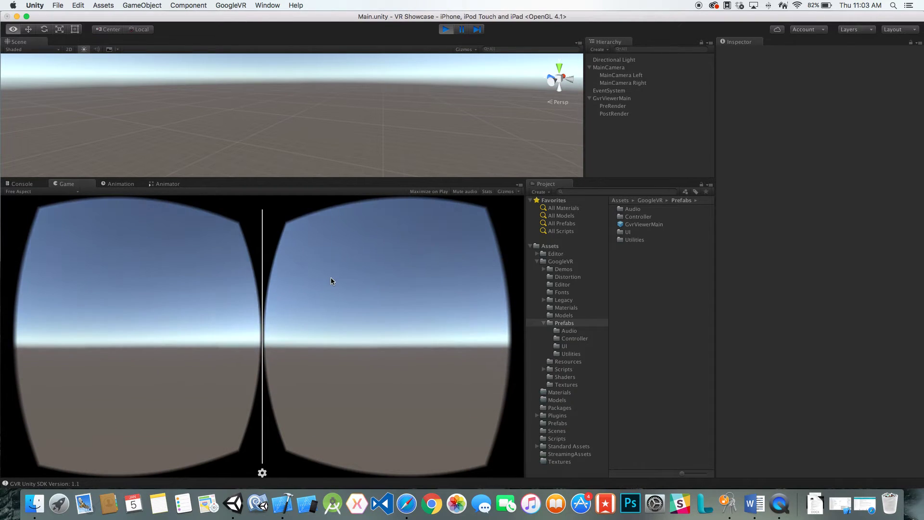
# - Select MainCamera and frame it in the Scene view
pyautogui.click(600, 68)
pyautogui.click(380, 116)
pyautogui.press('f')
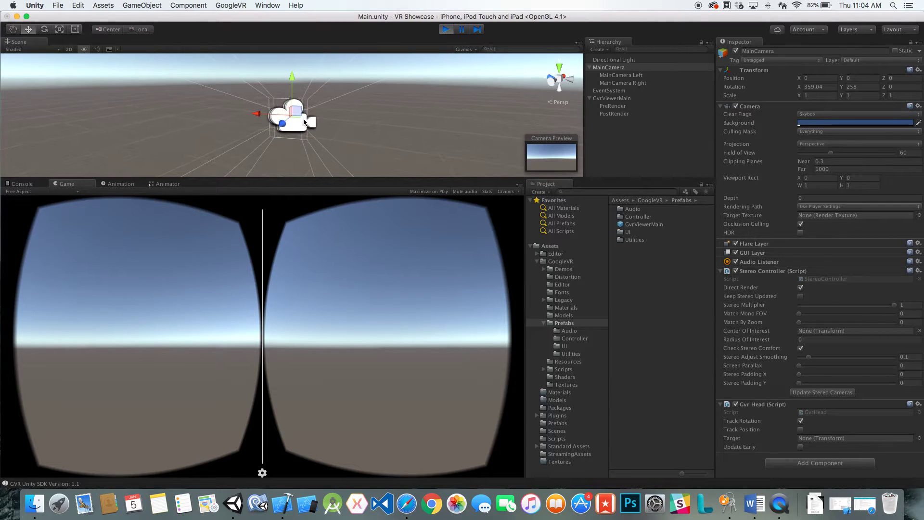
pyautogui.scroll(3, 304, 121)
pyautogui.keyDown('alt'); pyautogui.moveTo(377, 119); pyautogui.dragTo(406, 94); pyautogui.keyUp('alt')
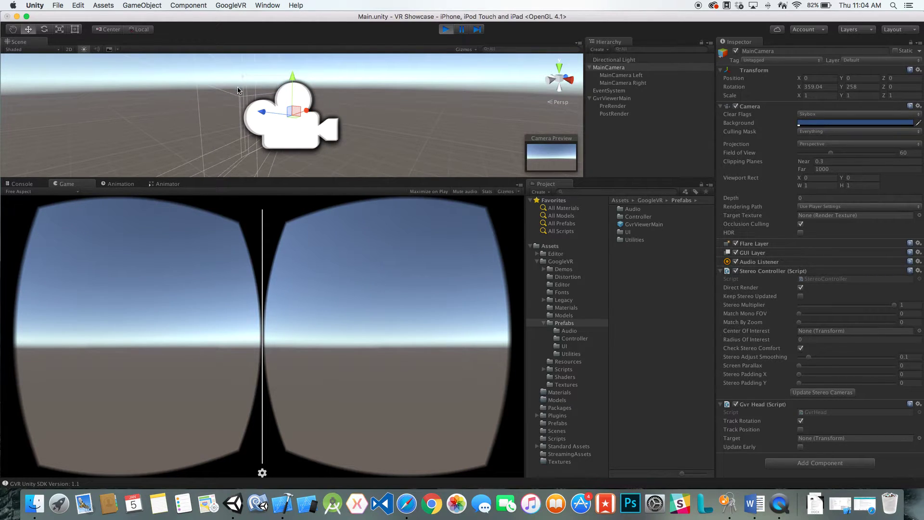
# - Check the eye cameras, then turn the head until MainCamera reads X 357.36, Y 294
pyautogui.click(612, 76)
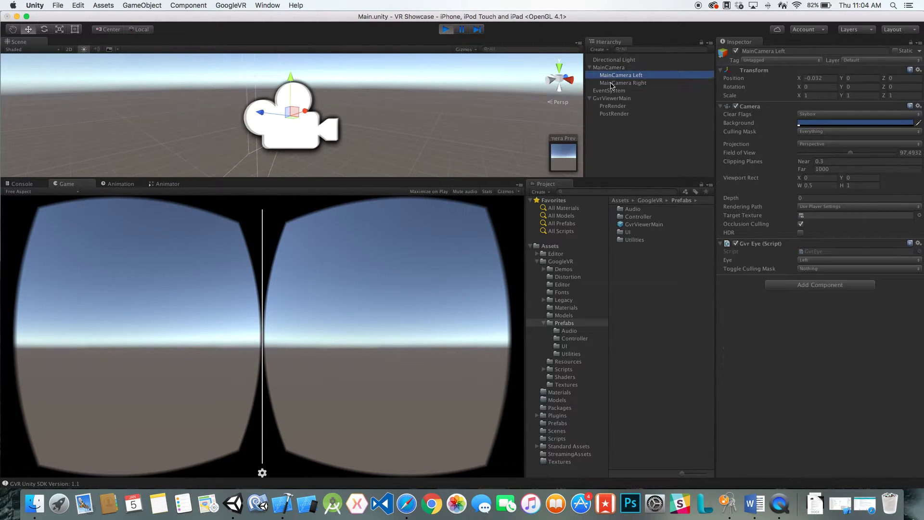
pyautogui.click(613, 83)
pyautogui.click(613, 76)
pyautogui.click(614, 68)
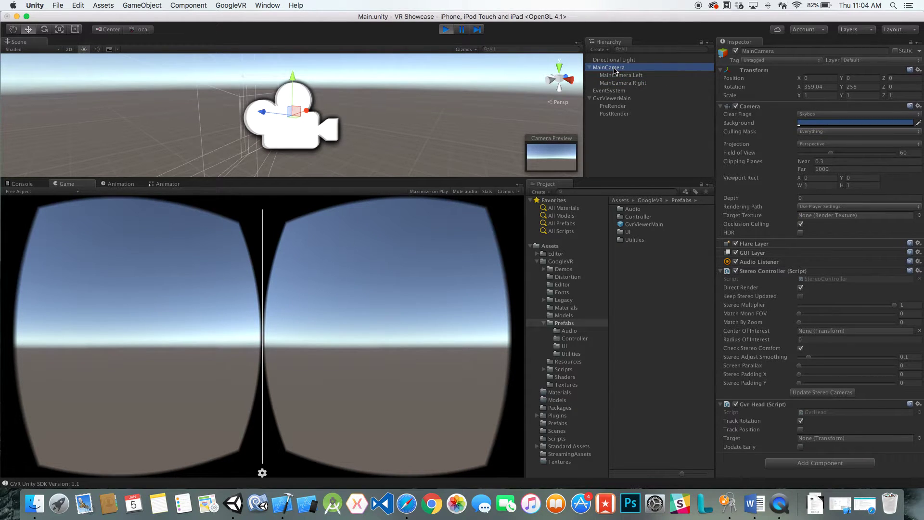
pyautogui.press('alt')
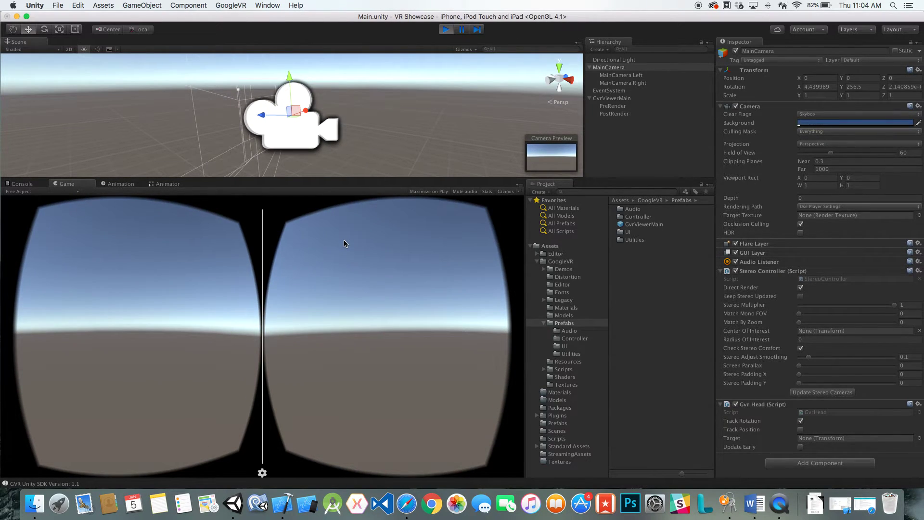
pyautogui.press('alt')
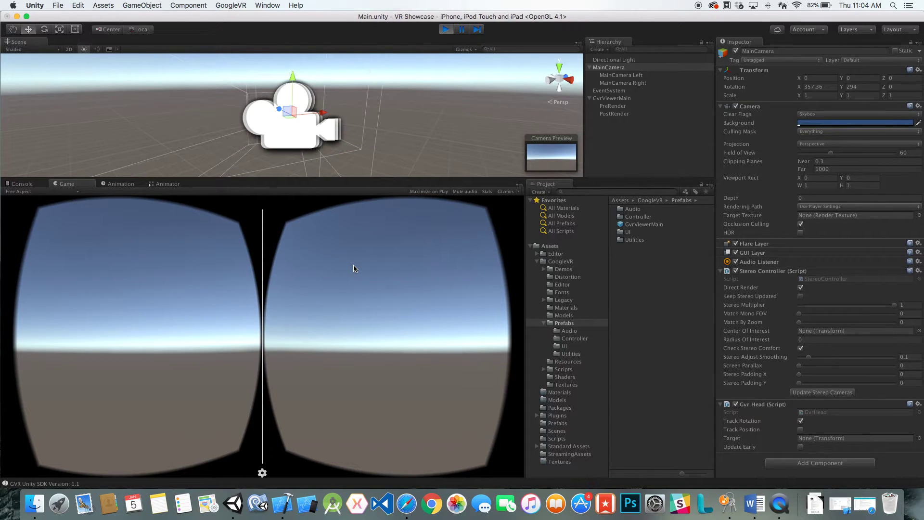
# - Stop Play mode, open the GoogleVR Prefabs UI folder and select GvrReticlePointer
pyautogui.click(446, 30)
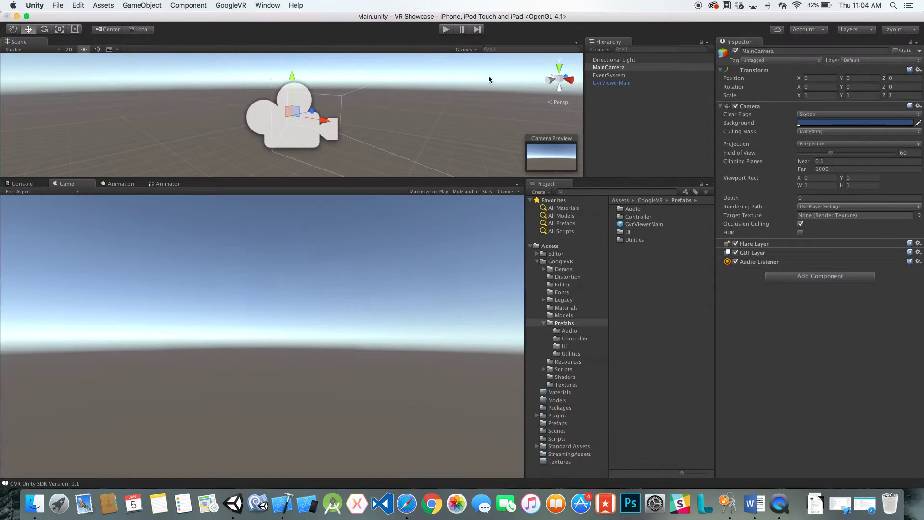
pyautogui.click(614, 83)
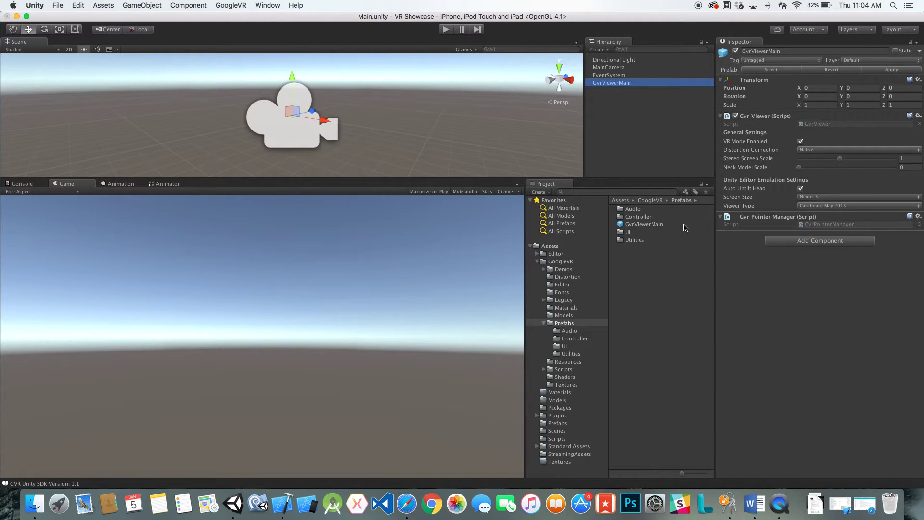
pyautogui.doubleClick(636, 233)
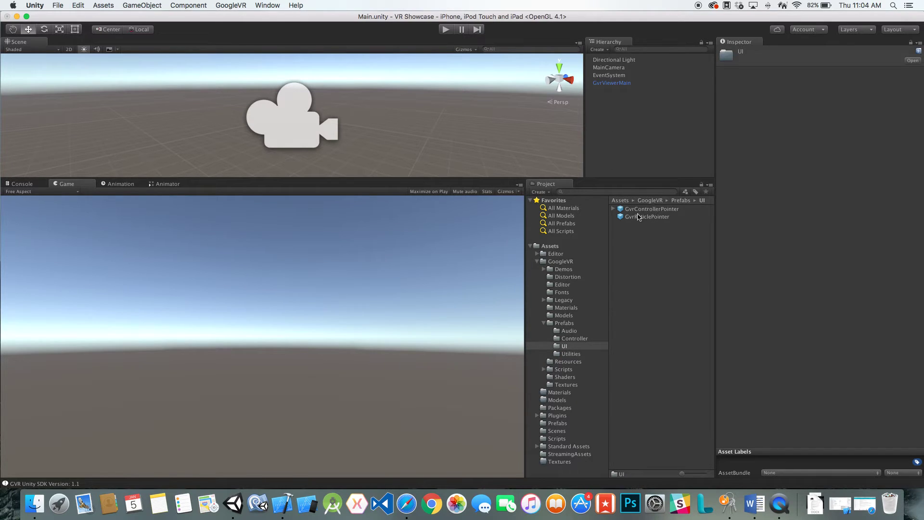
pyautogui.click(646, 210)
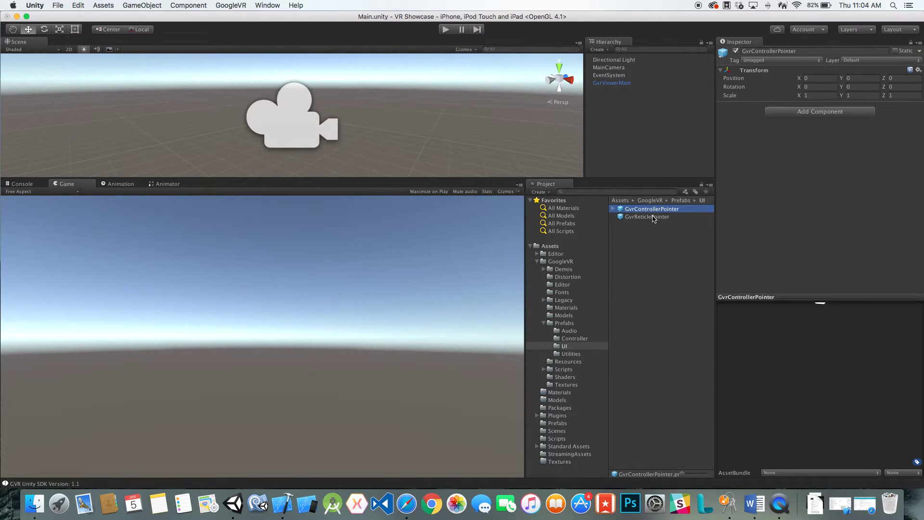
pyautogui.click(615, 210)
pyautogui.click(615, 210)
pyautogui.click(651, 218)
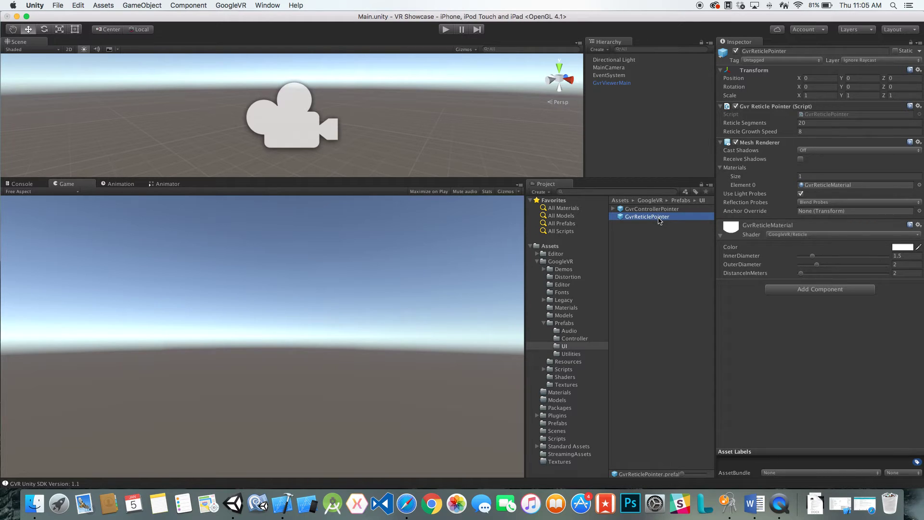
# - Parent GvrReticlePointer under MainCamera and test the gaze dot in a Play-mode run
pyautogui.moveTo(660, 220); pyautogui.dragTo(625, 69)
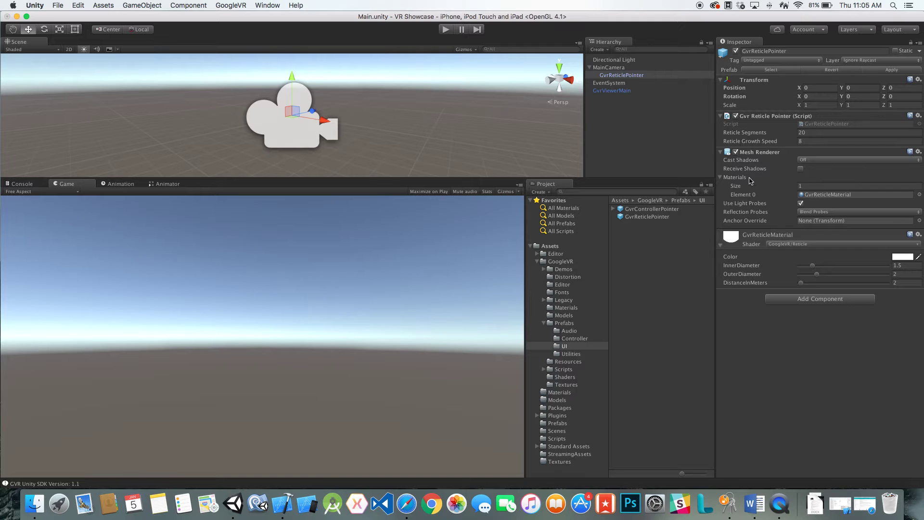
pyautogui.click(441, 31)
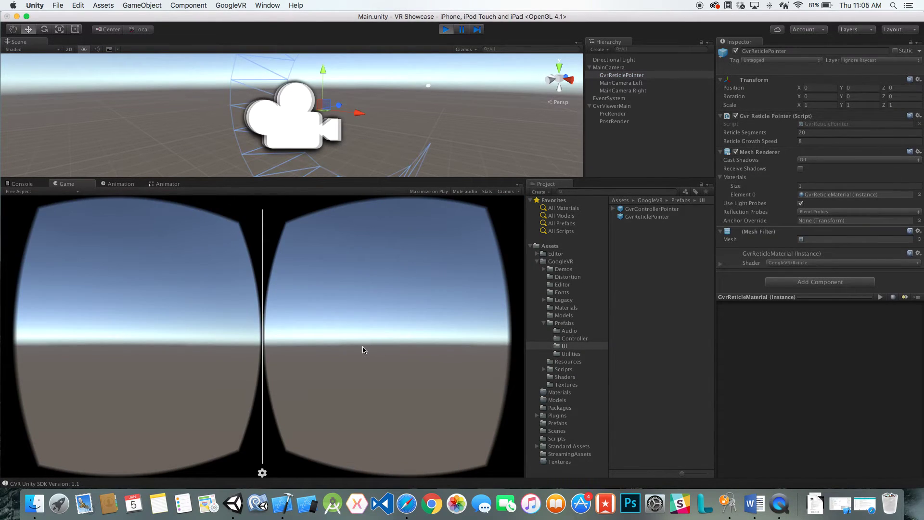
pyautogui.press('alt')
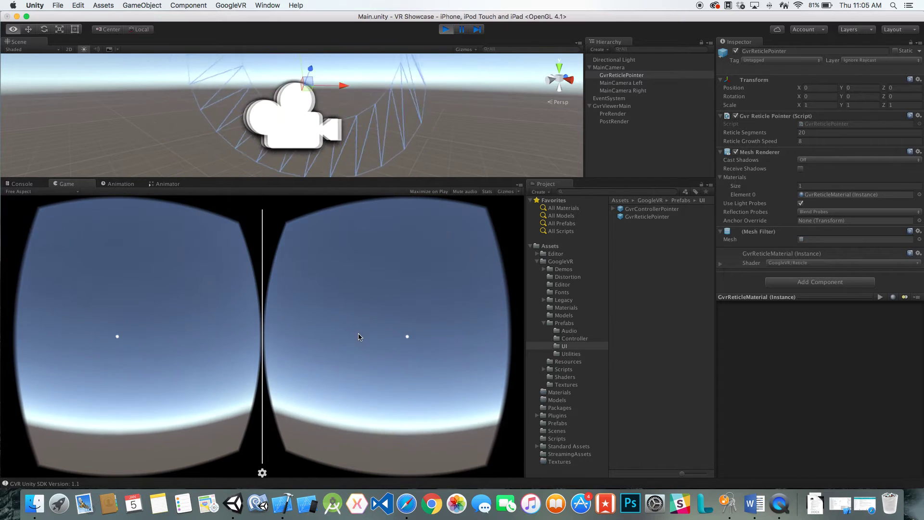
pyautogui.press('alt')
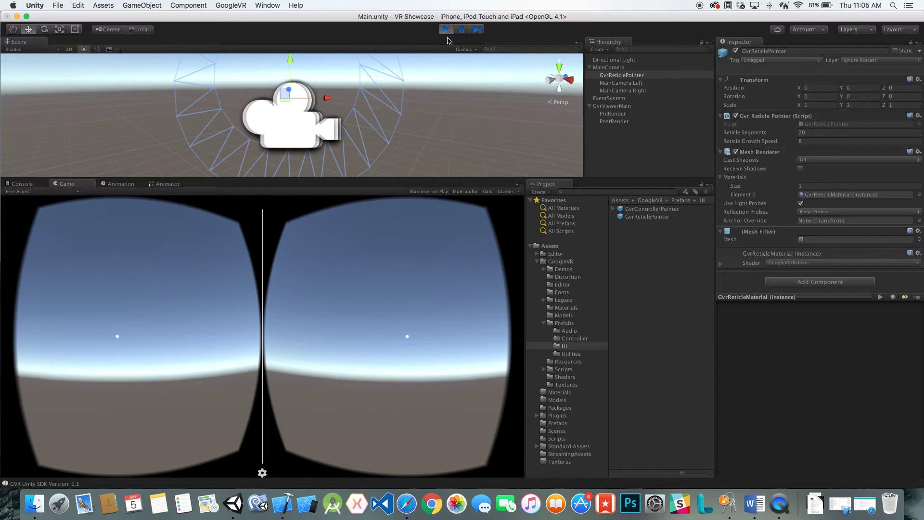
pyautogui.click(447, 30)
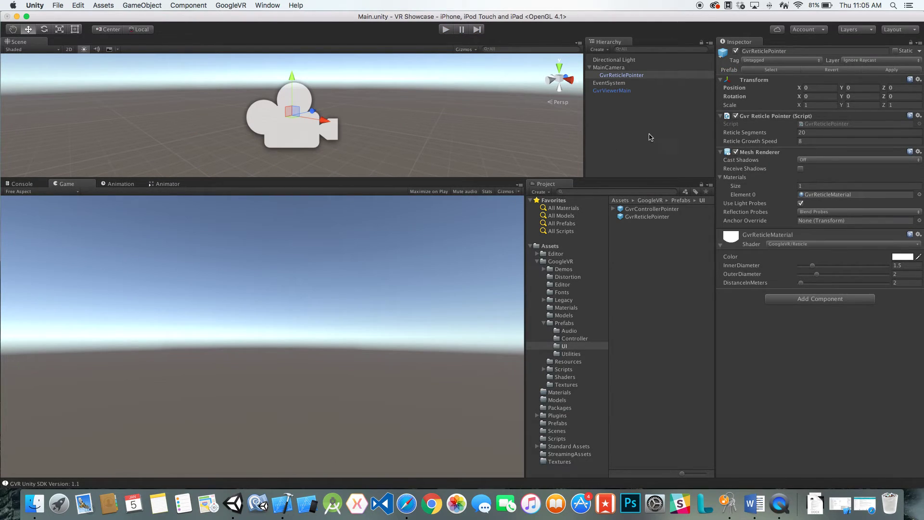
# - Add the Canvas prefab from Assets > Prefabs to the scene and inspect its Button
pyautogui.click(590, 69)
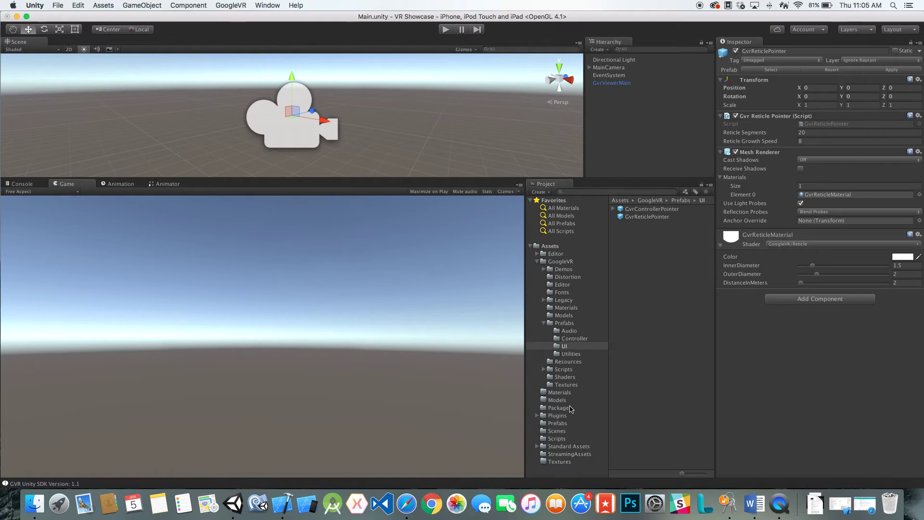
pyautogui.click(558, 424)
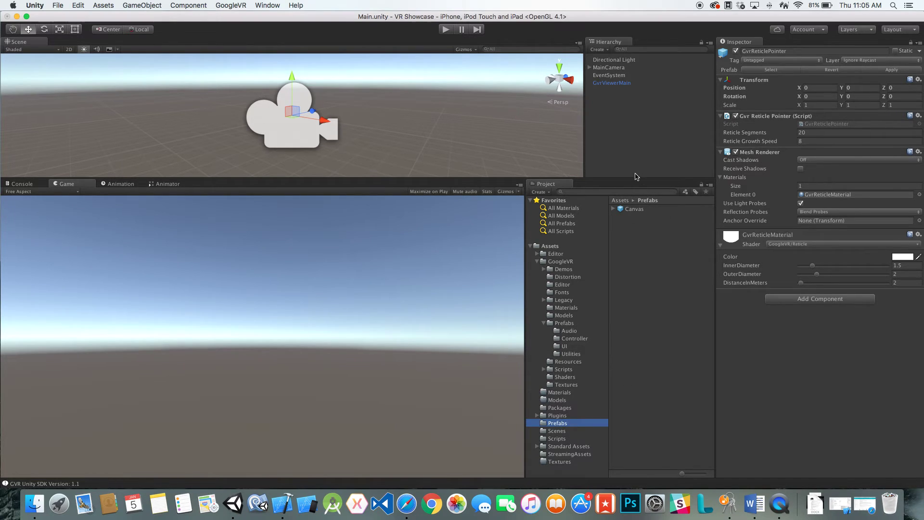
pyautogui.moveTo(635, 210); pyautogui.dragTo(615, 120)
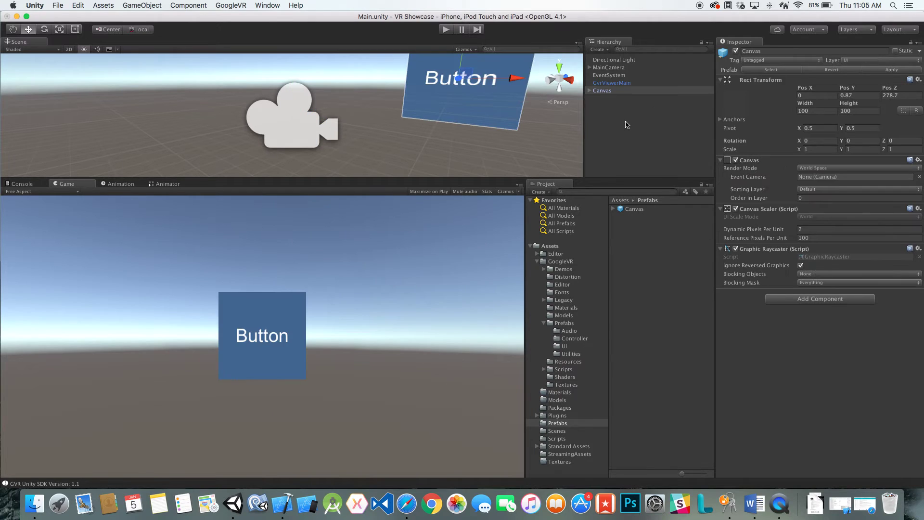
pyautogui.click(589, 90)
pyautogui.keyDown('alt'); pyautogui.moveTo(481, 97); pyautogui.dragTo(534, 65); pyautogui.keyUp('alt')
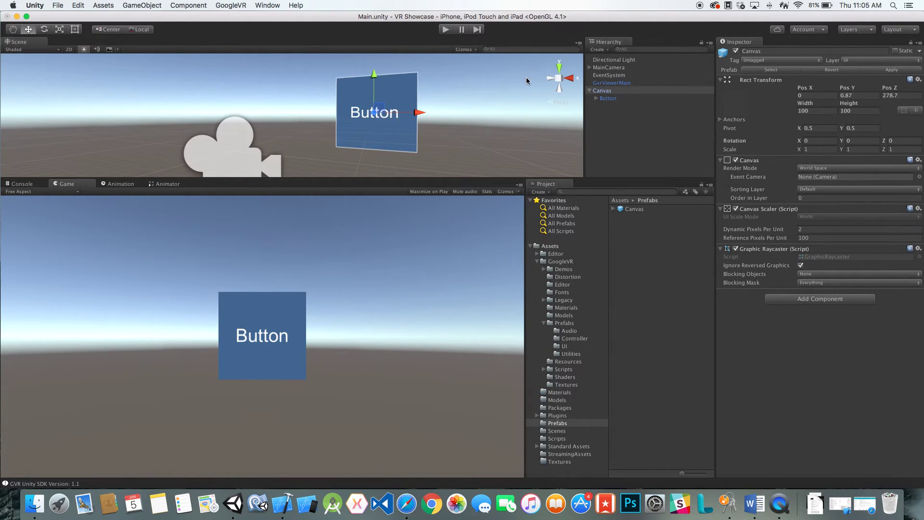
pyautogui.click(597, 98)
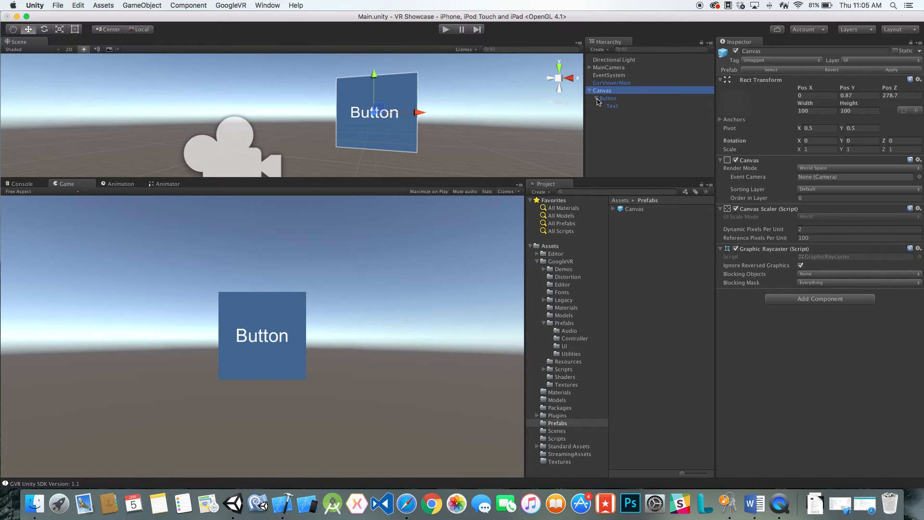
pyautogui.click(597, 98)
pyautogui.click(608, 99)
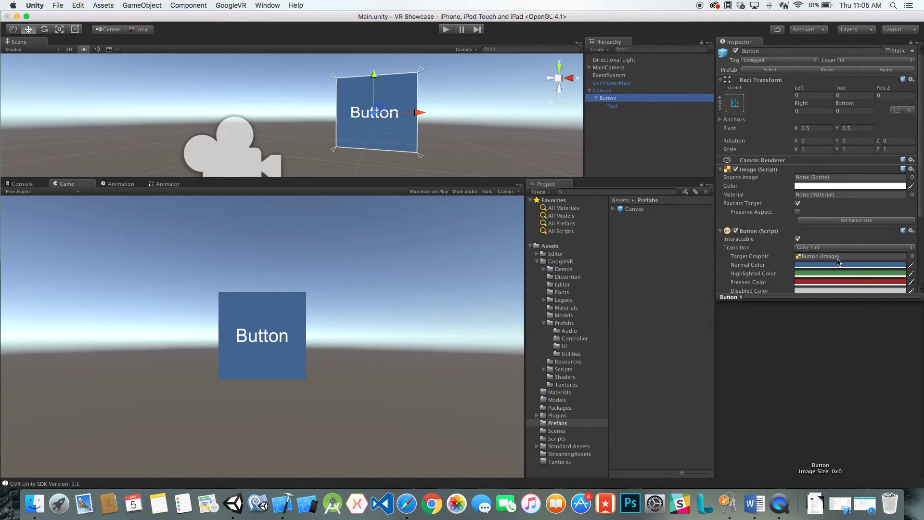
pyautogui.click(597, 98)
pyautogui.click(590, 91)
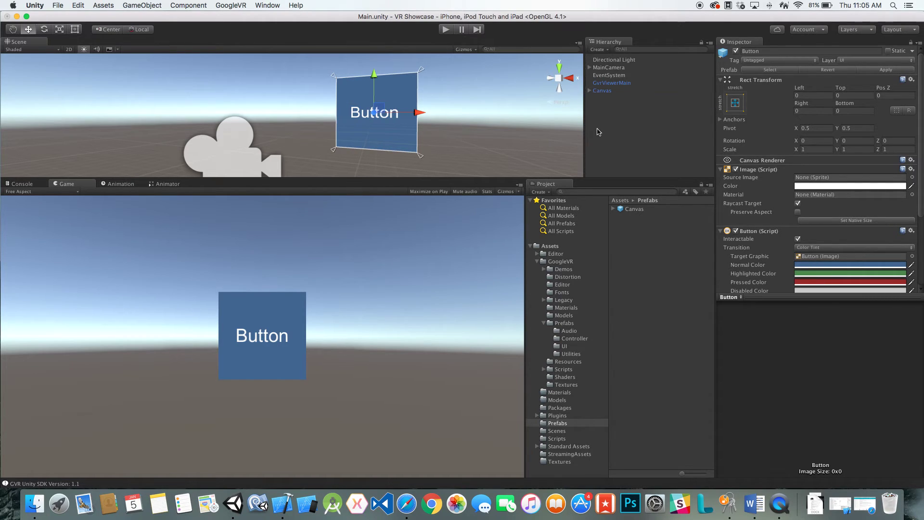
# - Run the scene and turn the simulated head so the reticle rests on the Button
pyautogui.click(448, 31)
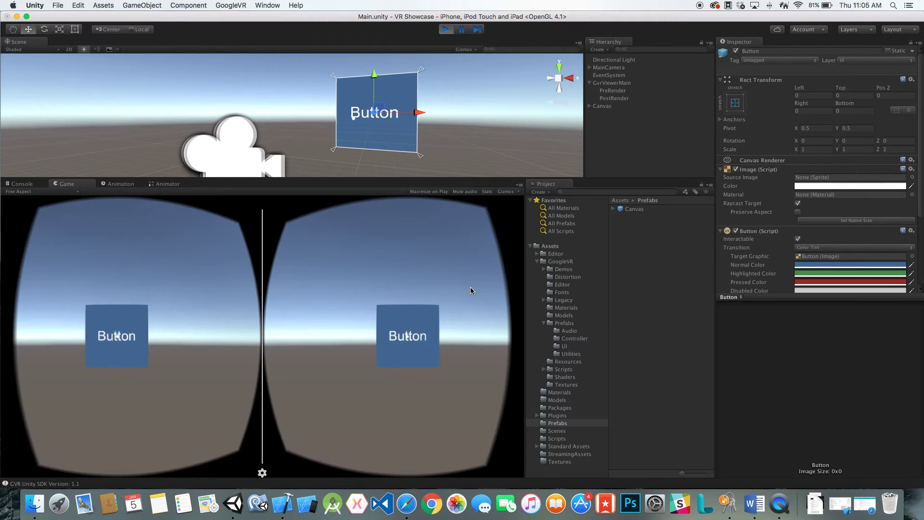
pyautogui.press('alt')
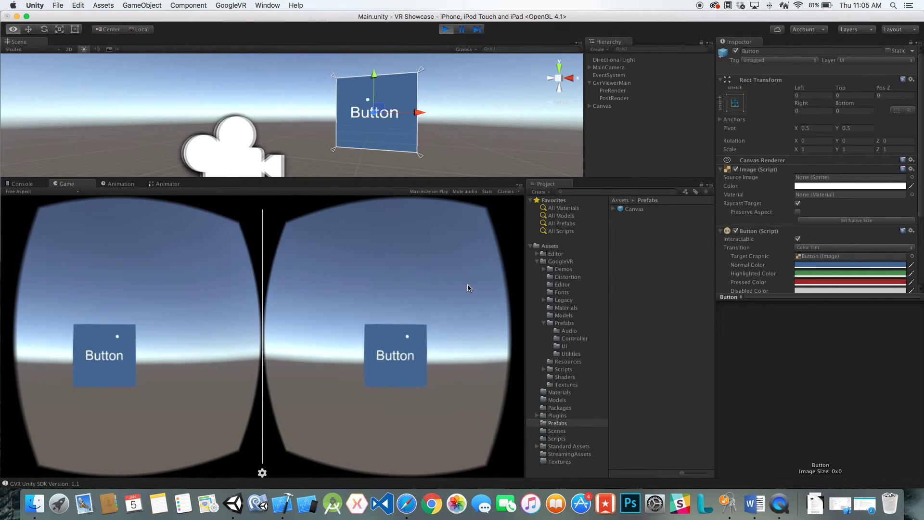
pyautogui.press('alt')
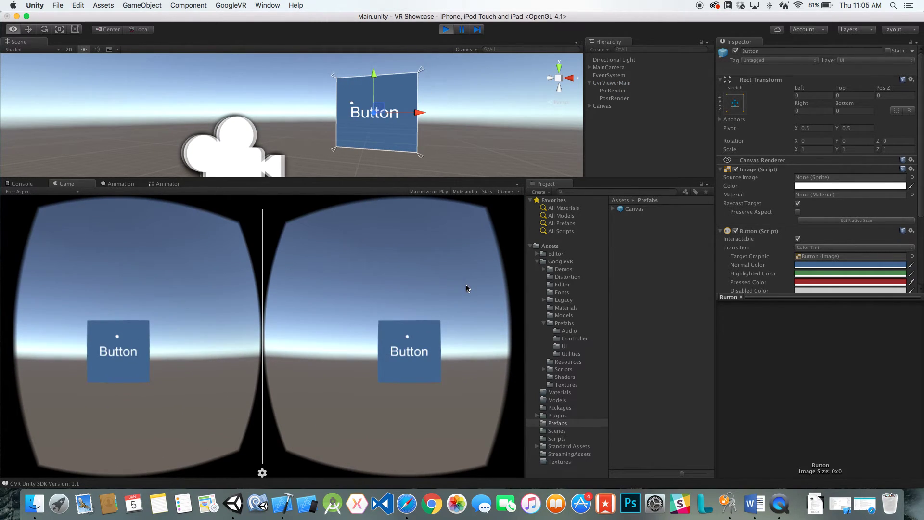
pyautogui.press('alt')
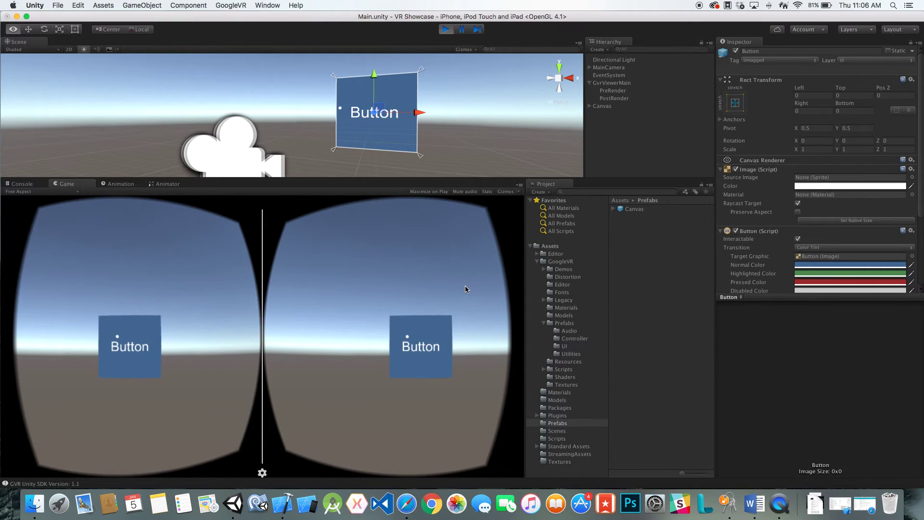
pyautogui.press('alt')
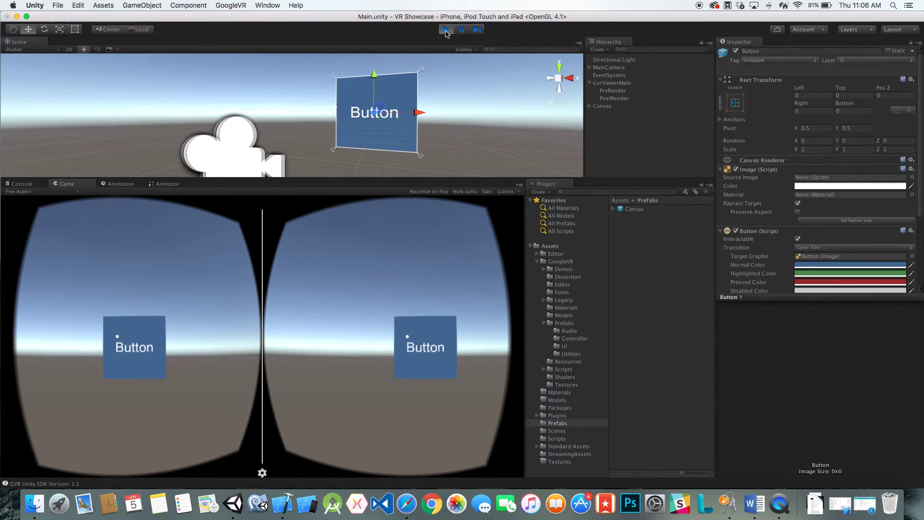
# - Stop Play mode and remove the existing Gaze Input Module from the EventSystem
pyautogui.click(447, 31)
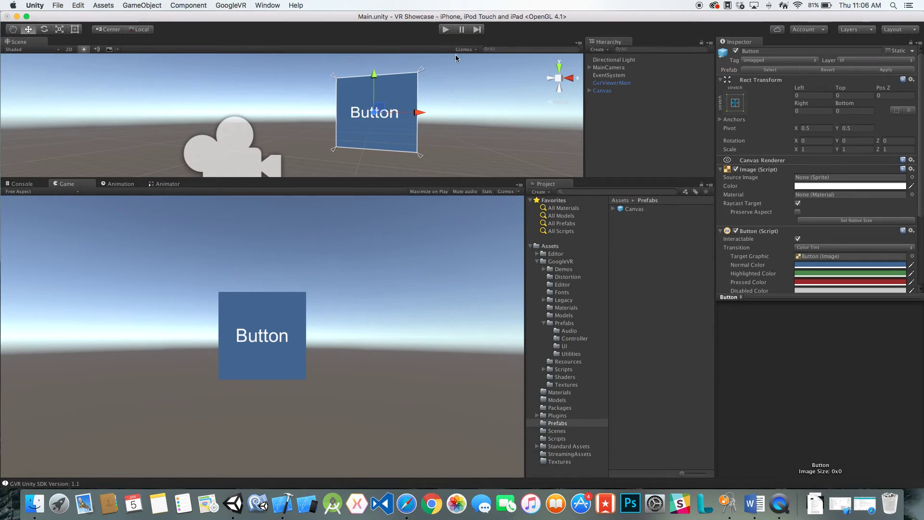
pyautogui.click(620, 78)
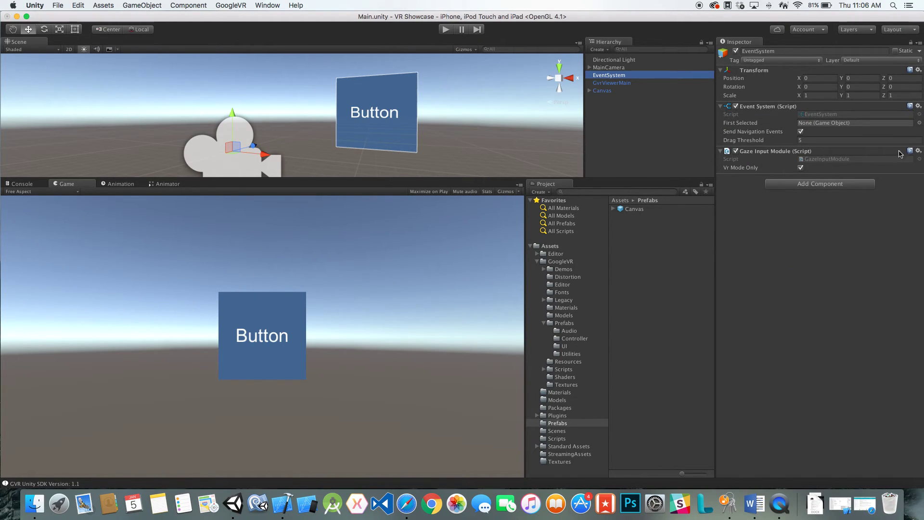
pyautogui.click(921, 154)
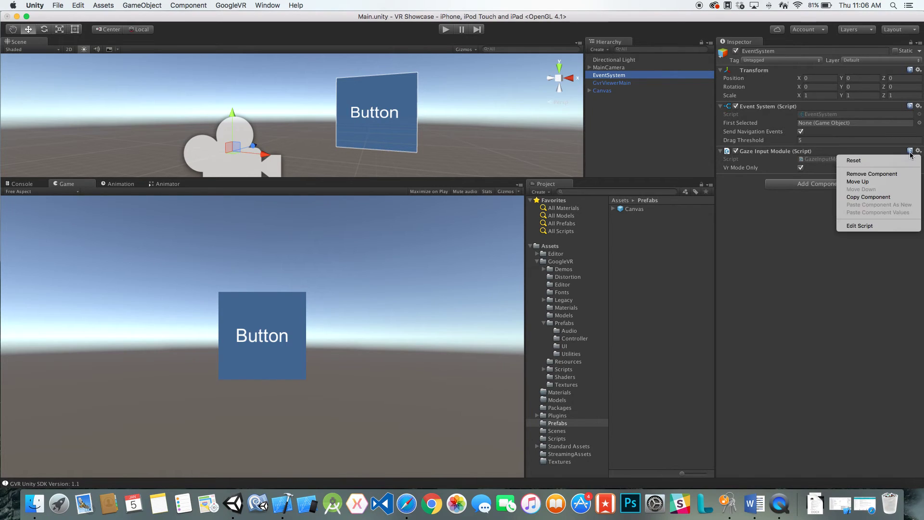
pyautogui.click(893, 172)
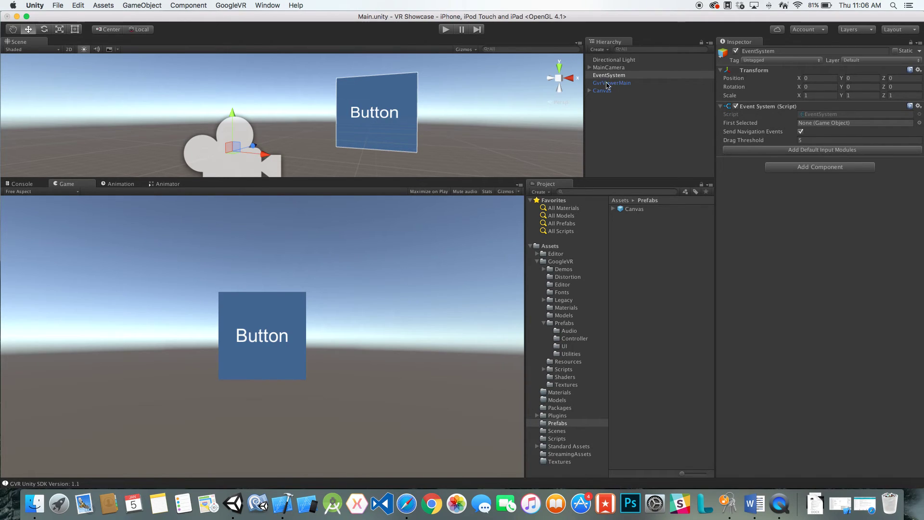
# - Add a fresh Gaze Input Module to the EventSystem with Vr Mode Only enabled
pyautogui.click(780, 168)
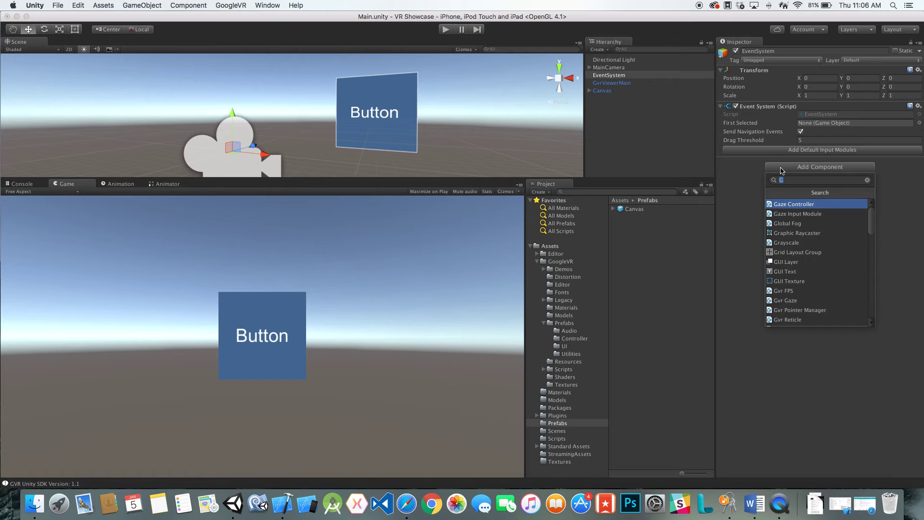
pyautogui.click(814, 214)
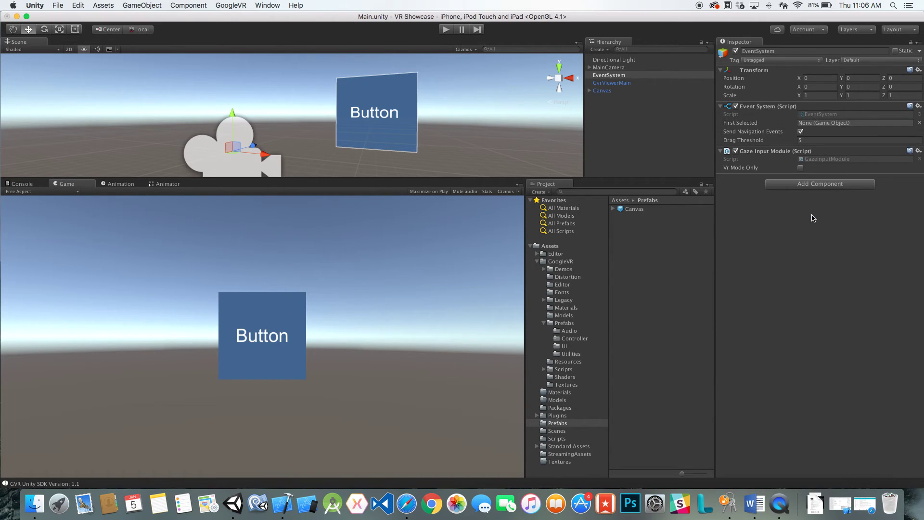
pyautogui.click(801, 167)
# - Assign MainCamera as the Canvas's Event Camera and run the scene
pyautogui.click(602, 91)
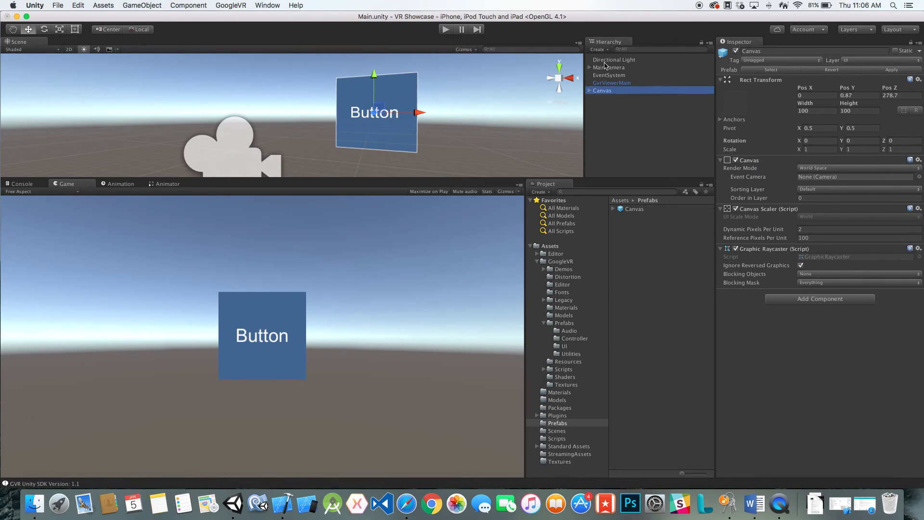
pyautogui.moveTo(605, 66); pyautogui.dragTo(852, 176)
pyautogui.click(446, 29)
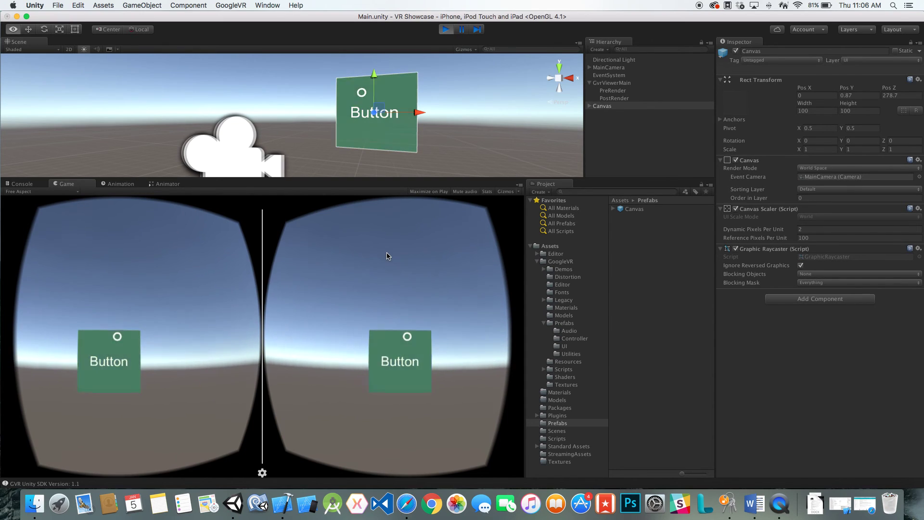
# - Gaze at the Button and press it until it turns green and red, then look away
pyautogui.click(388, 257)
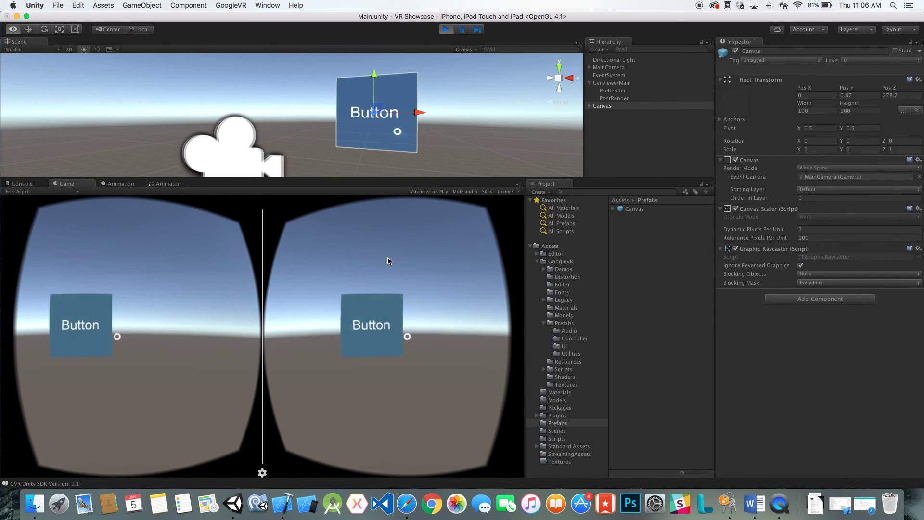
pyautogui.click(384, 257)
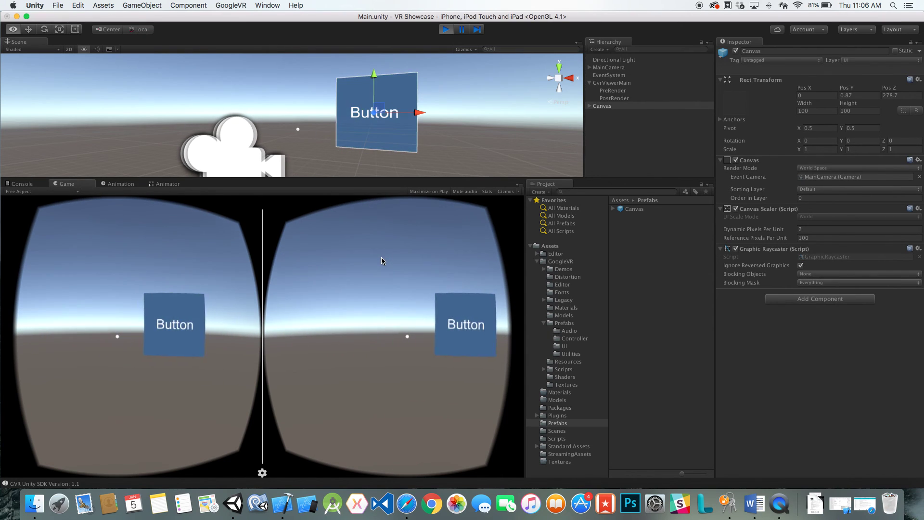
pyautogui.click(385, 258)
pyautogui.click(384, 261)
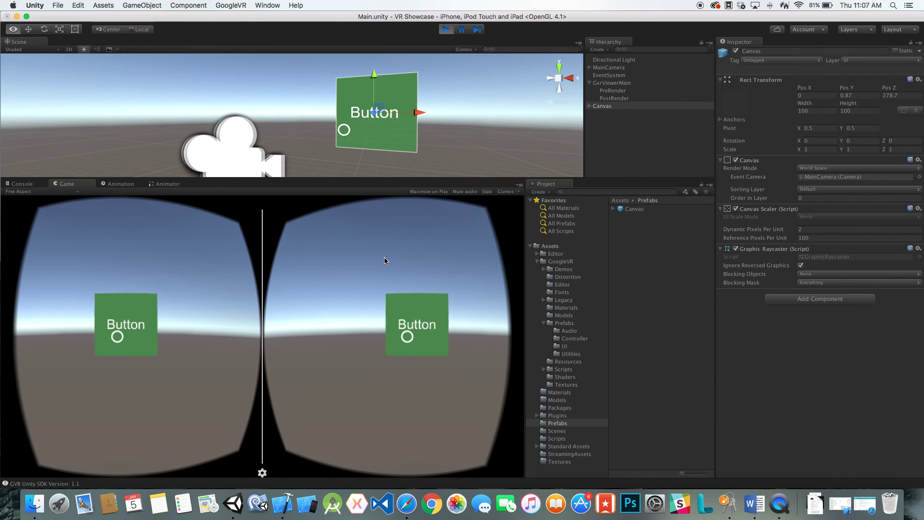
pyautogui.press('alt')
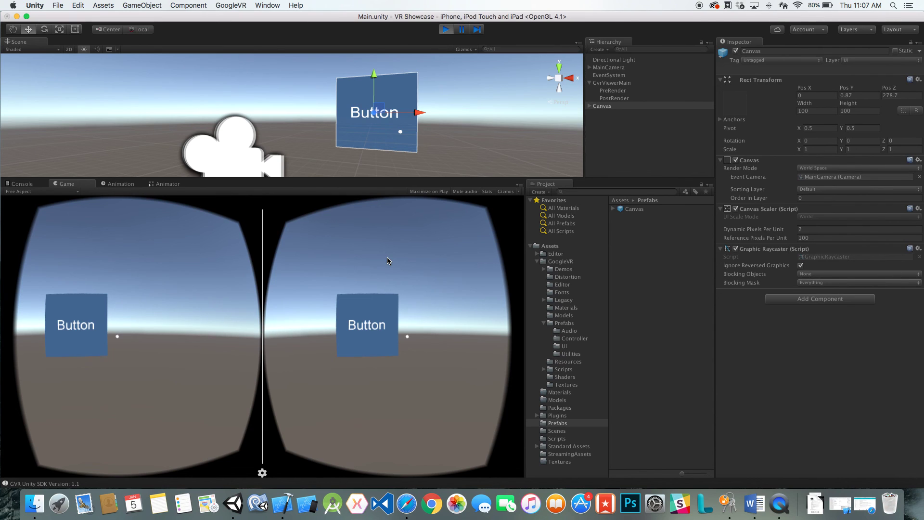
pyautogui.click(385, 261)
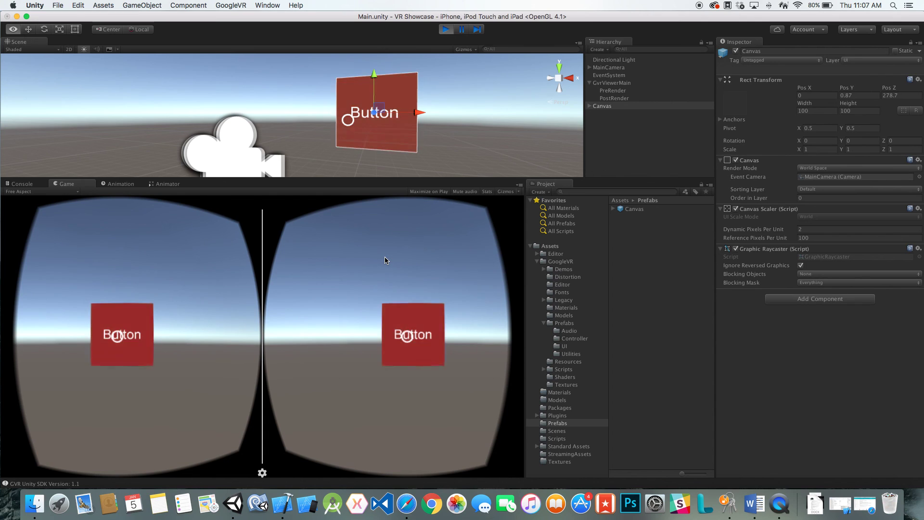
pyautogui.press('alt')
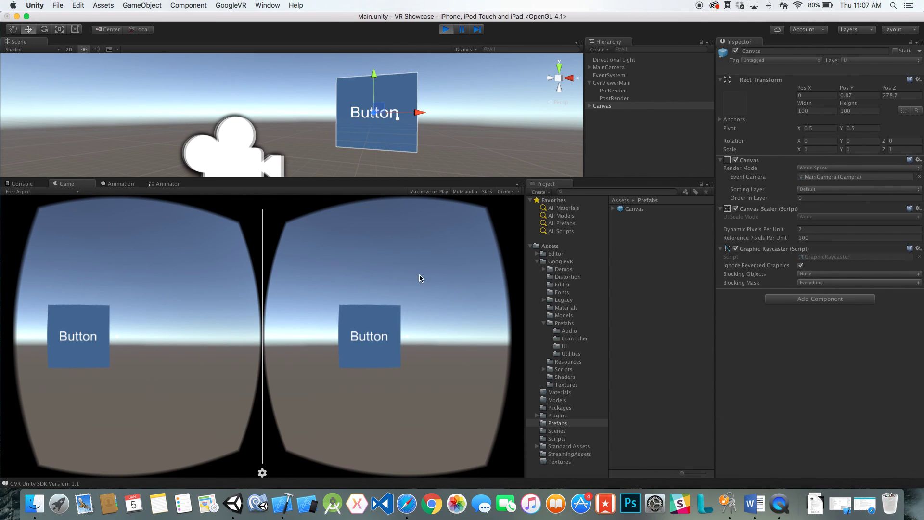